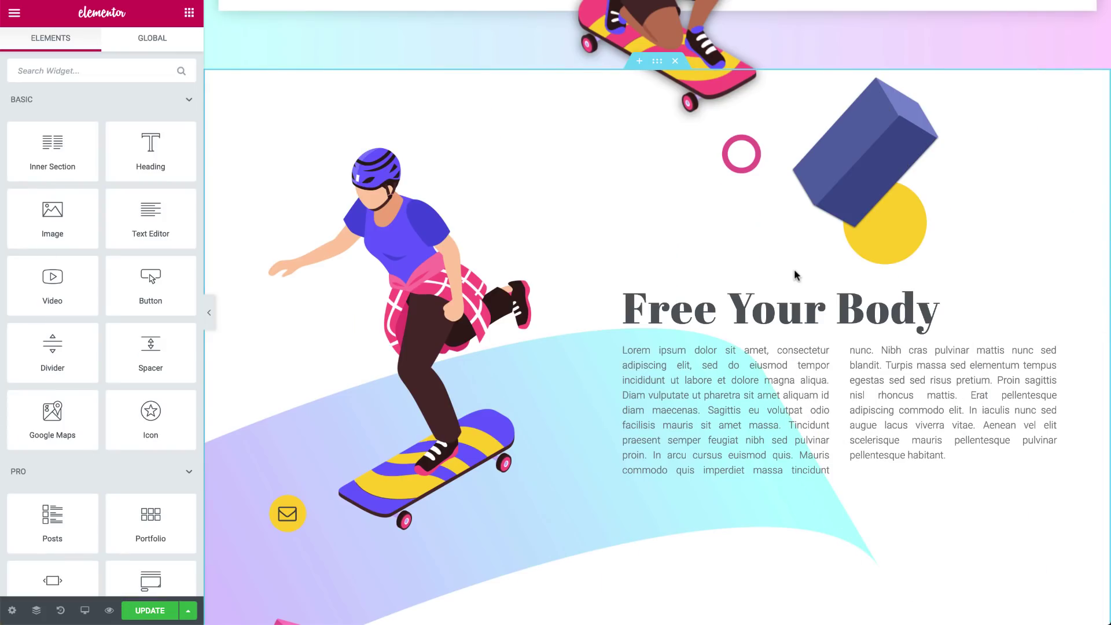
Check the purple block's Custom Positioning, then go to the page with the Blue and Pink cube cards.
click(799, 269)
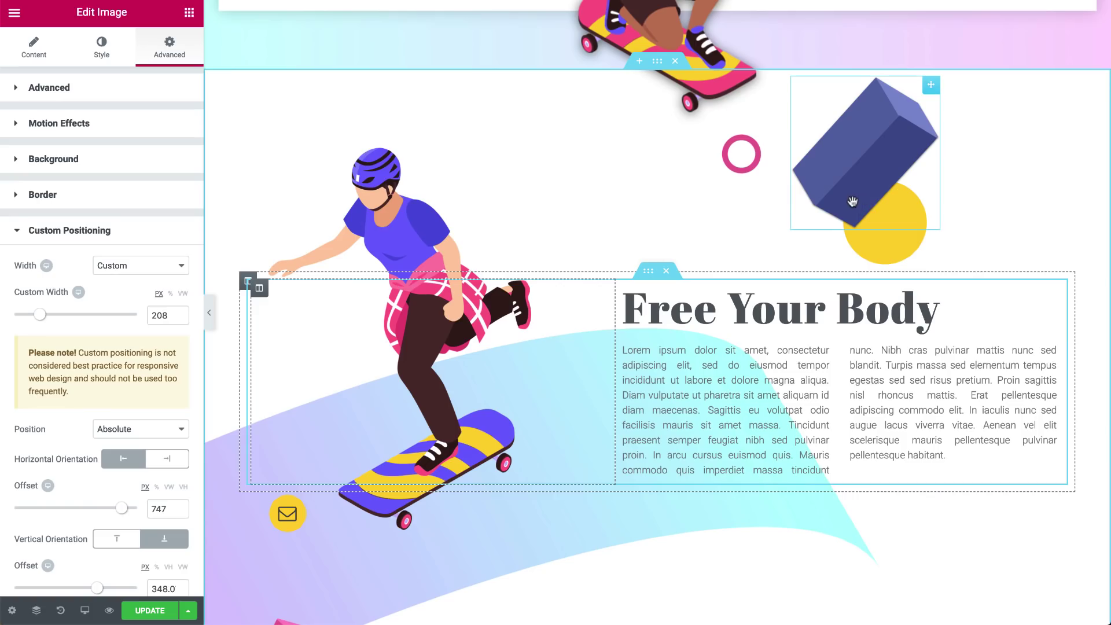
click(189, 12)
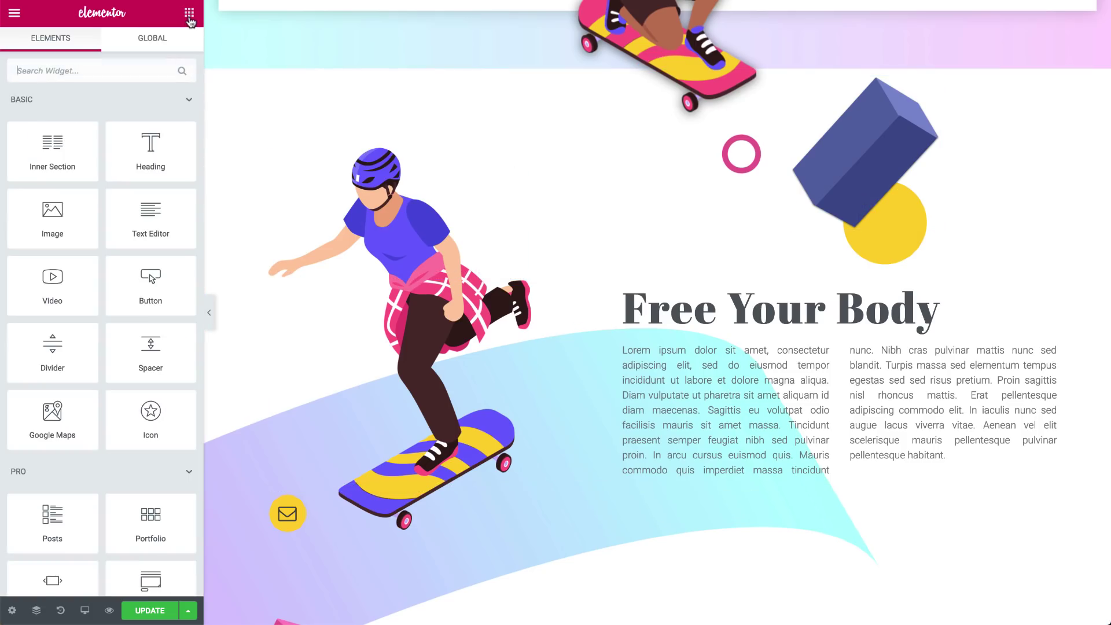
drag(52, 282, 899, 446)
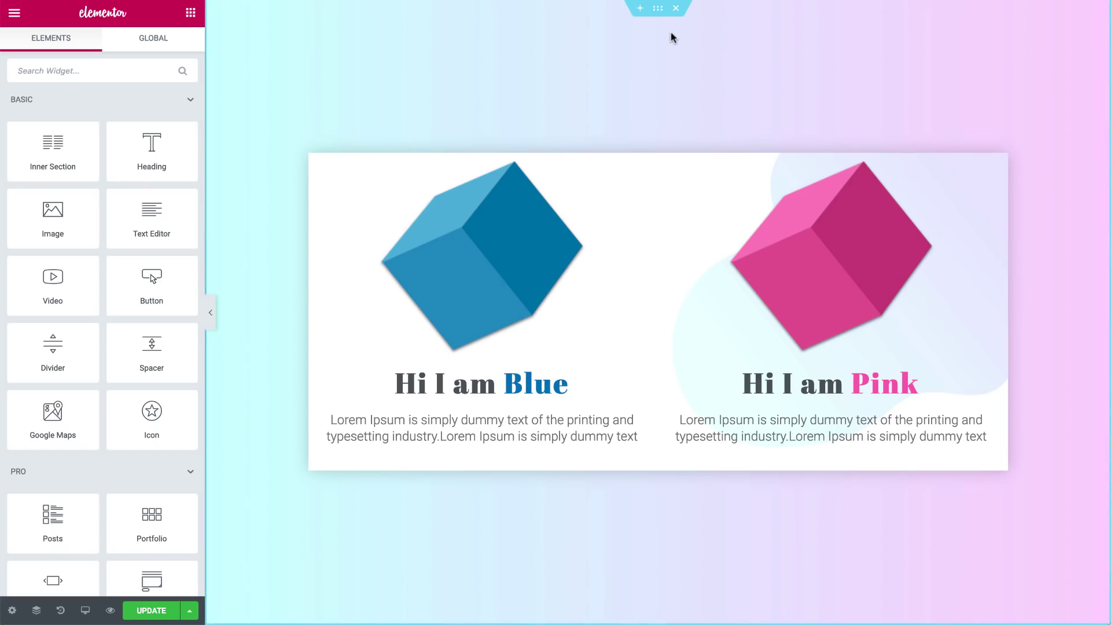
Select the outer section, then the inner section, then the pink cube image (Large - 1024 x 1024).
click(658, 9)
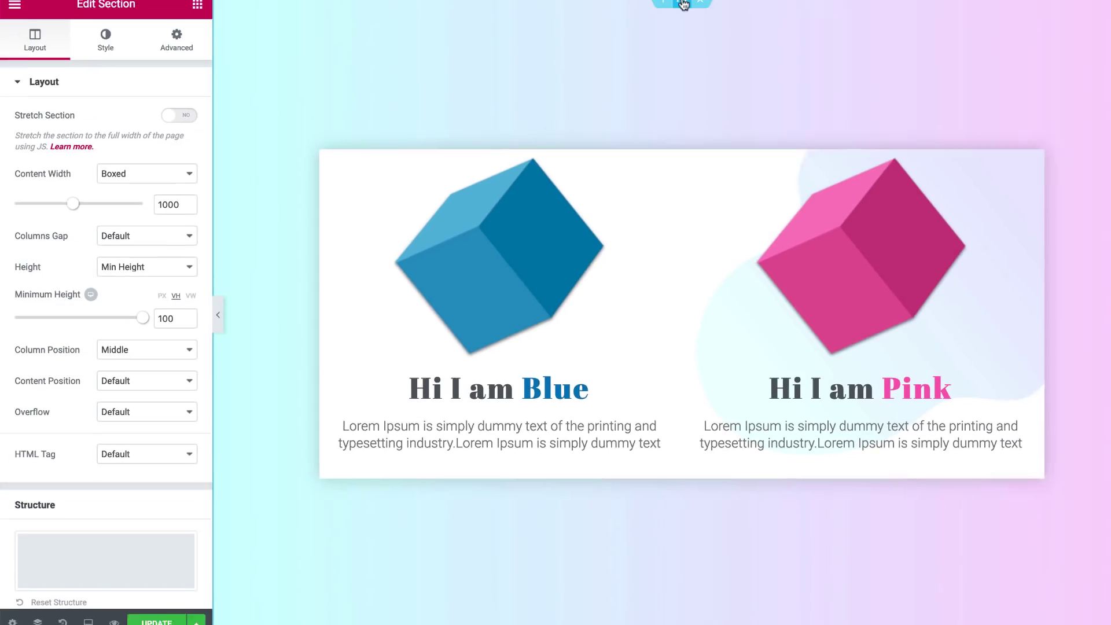
click(663, 163)
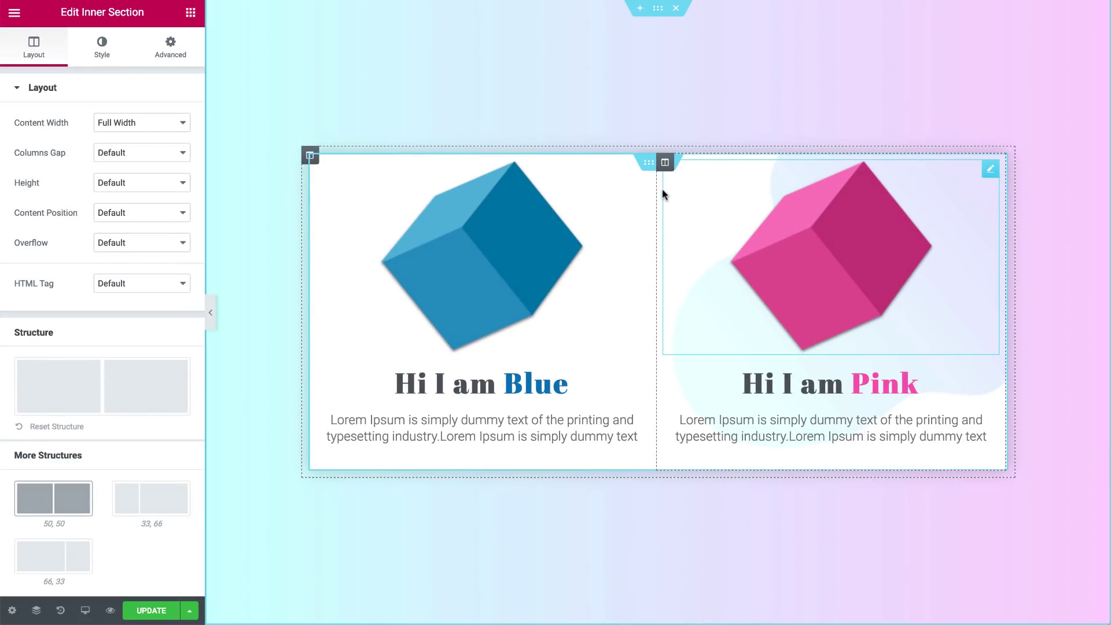
click(841, 236)
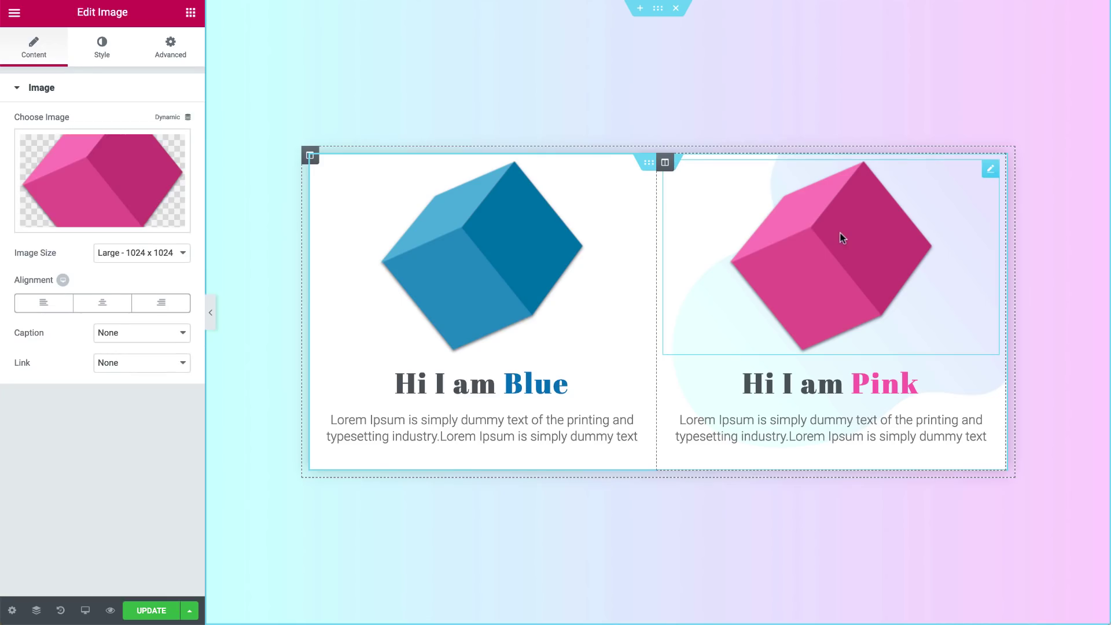
Set the pink cube image's Custom Positioning to Absolute in its Advanced settings.
click(183, 62)
click(95, 488)
click(116, 299)
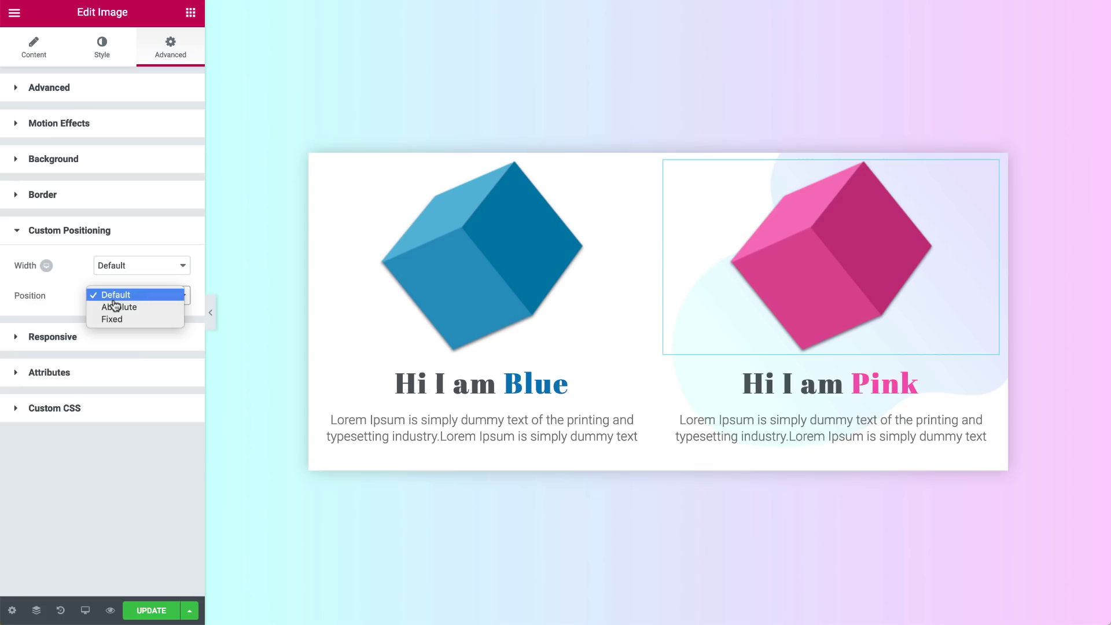
click(116, 306)
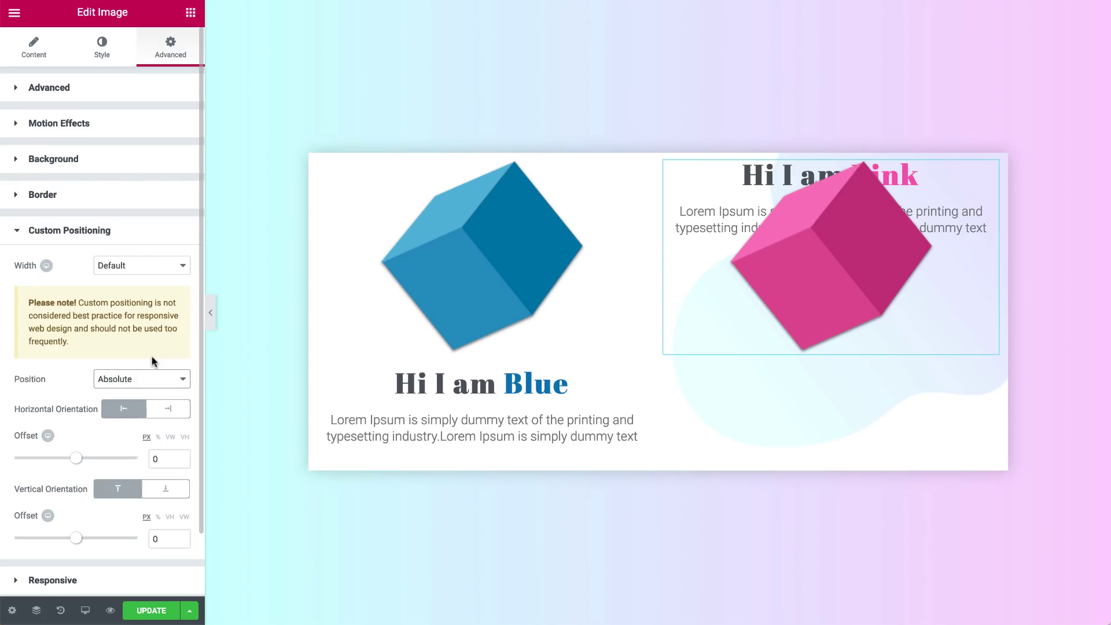
scroll(153, 361, down, 2)
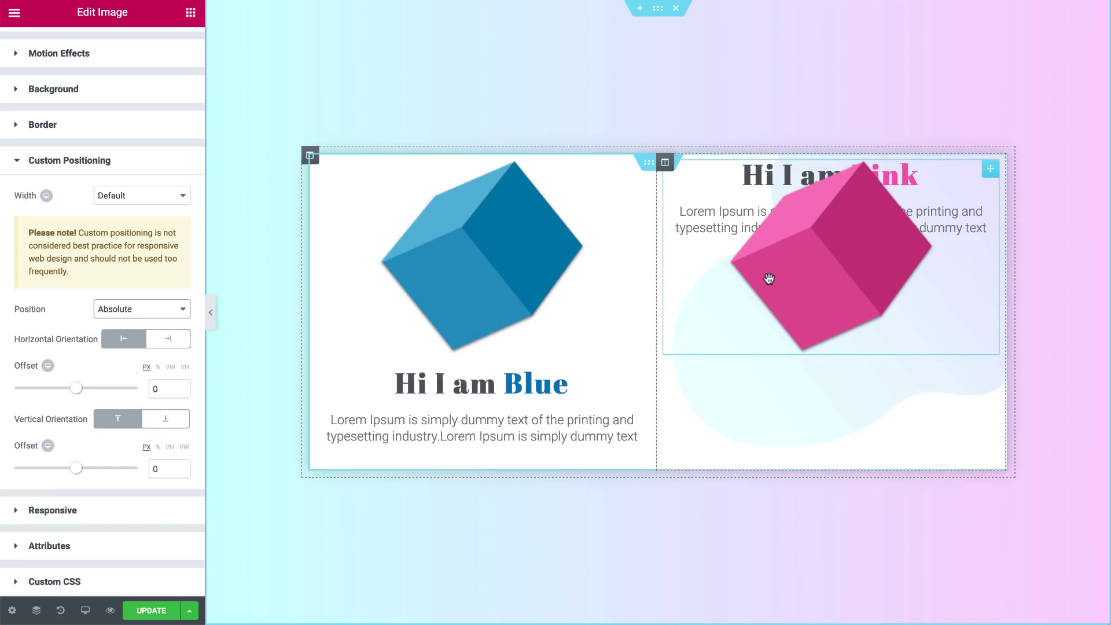
Give the pink cube image a custom width of 200 px.
drag(665, 258, 849, 264)
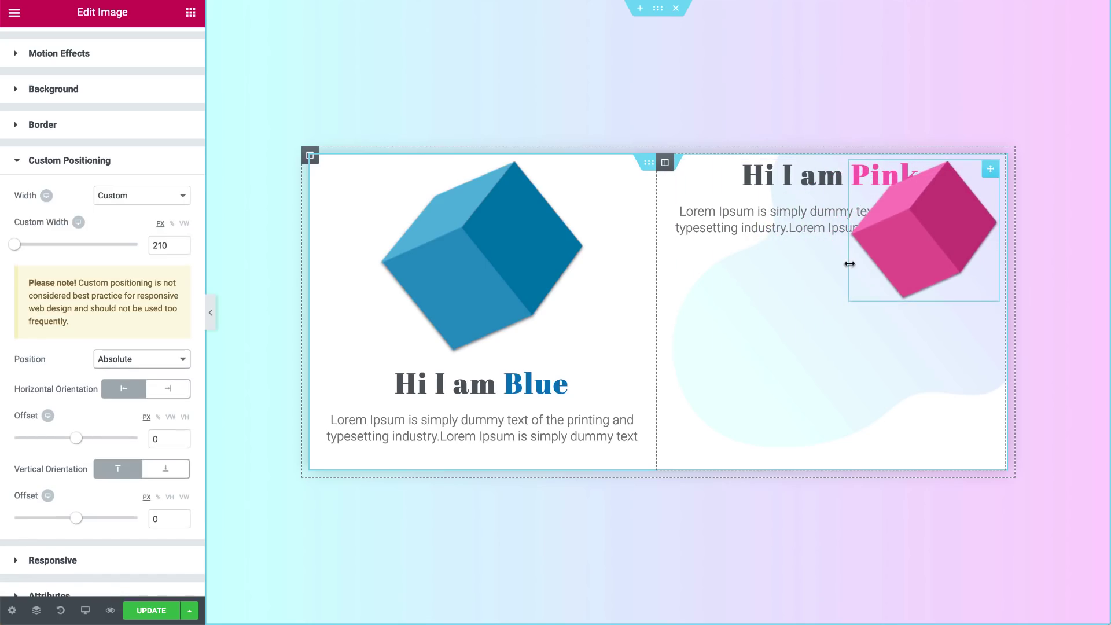
drag(14, 245, 37, 253)
double_click(164, 246)
text(200)
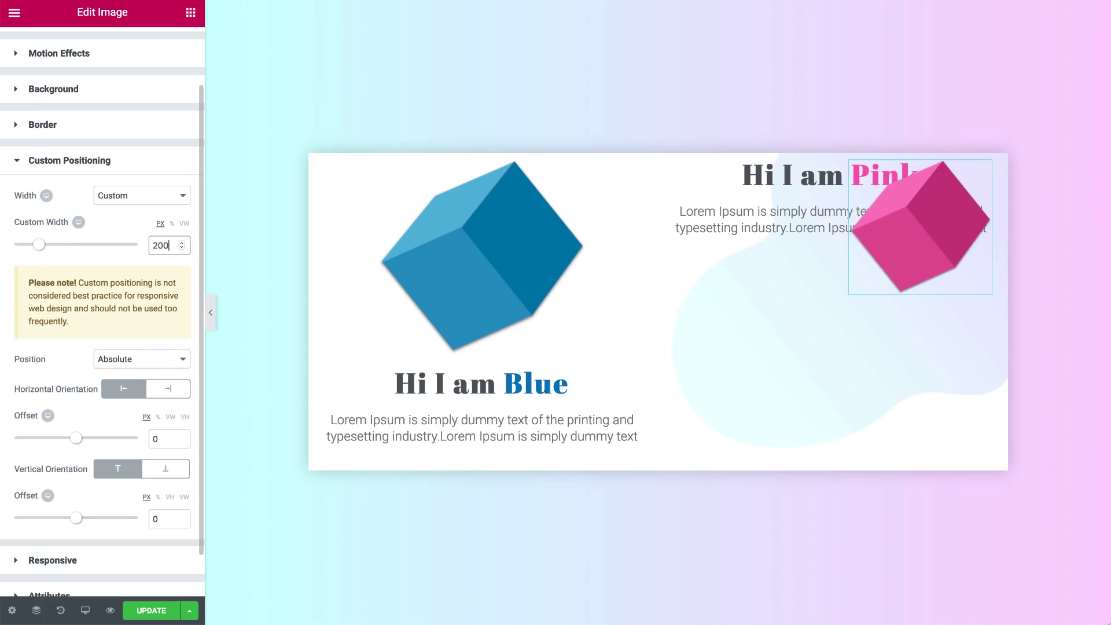
Drag the pink cube below the card (305 px horizontal, 460 px vertical) and preview the page.
drag(873, 268, 951, 537)
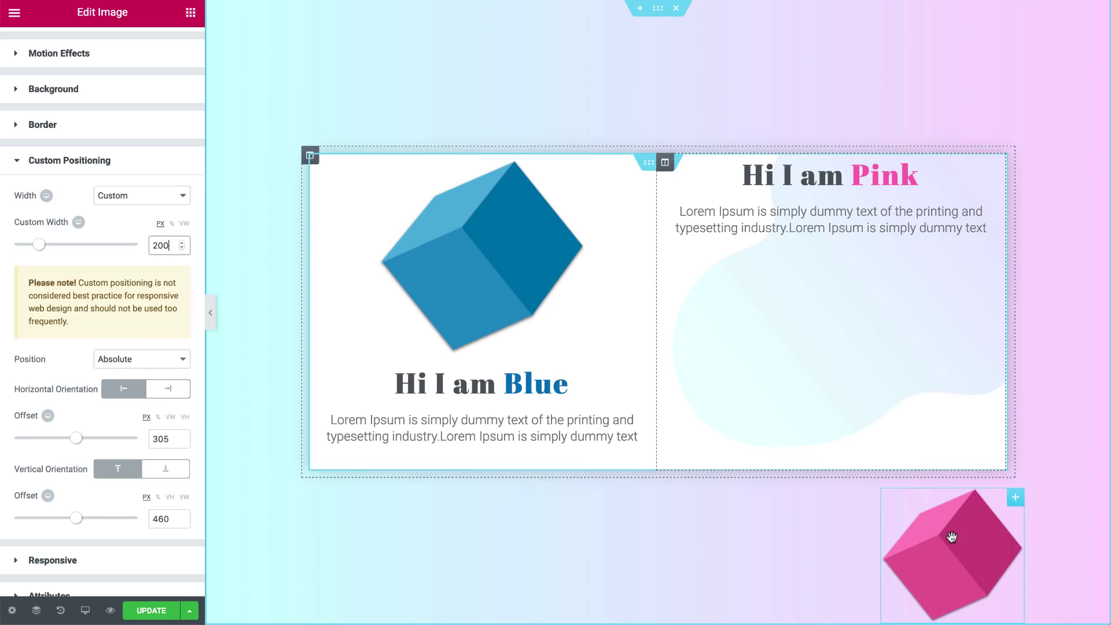
click(210, 312)
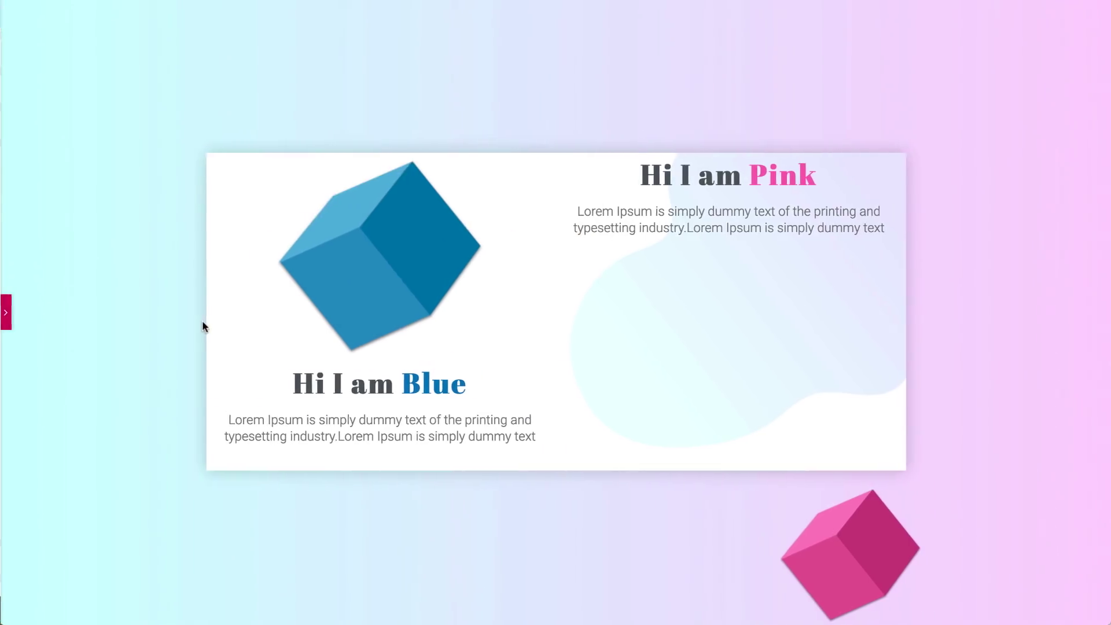
scroll(203, 323, down, 5)
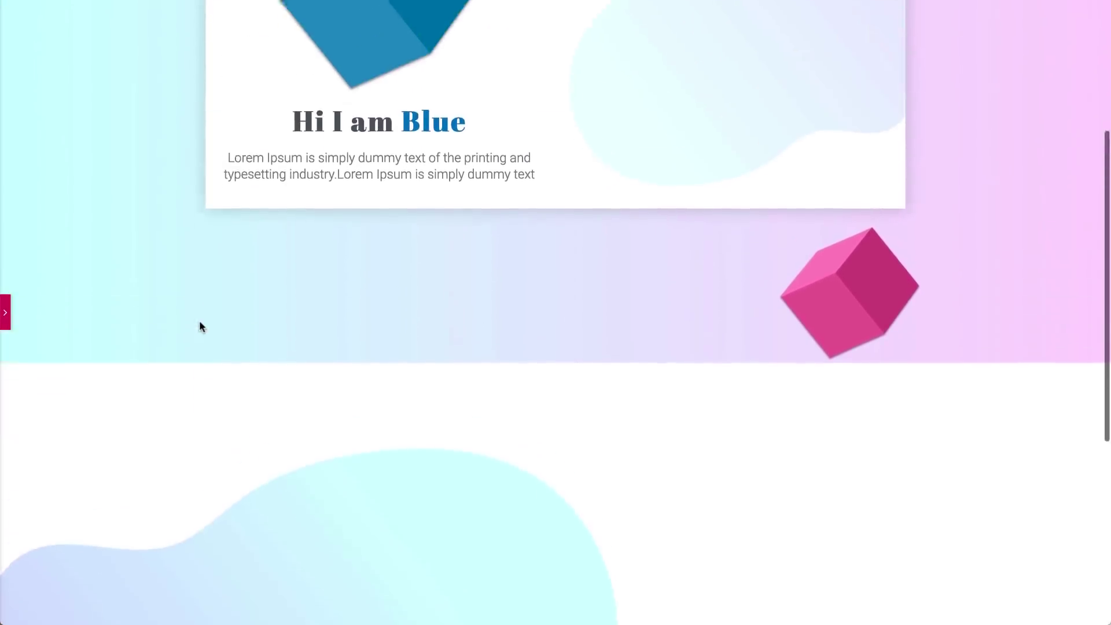
scroll(200, 326, up, 3)
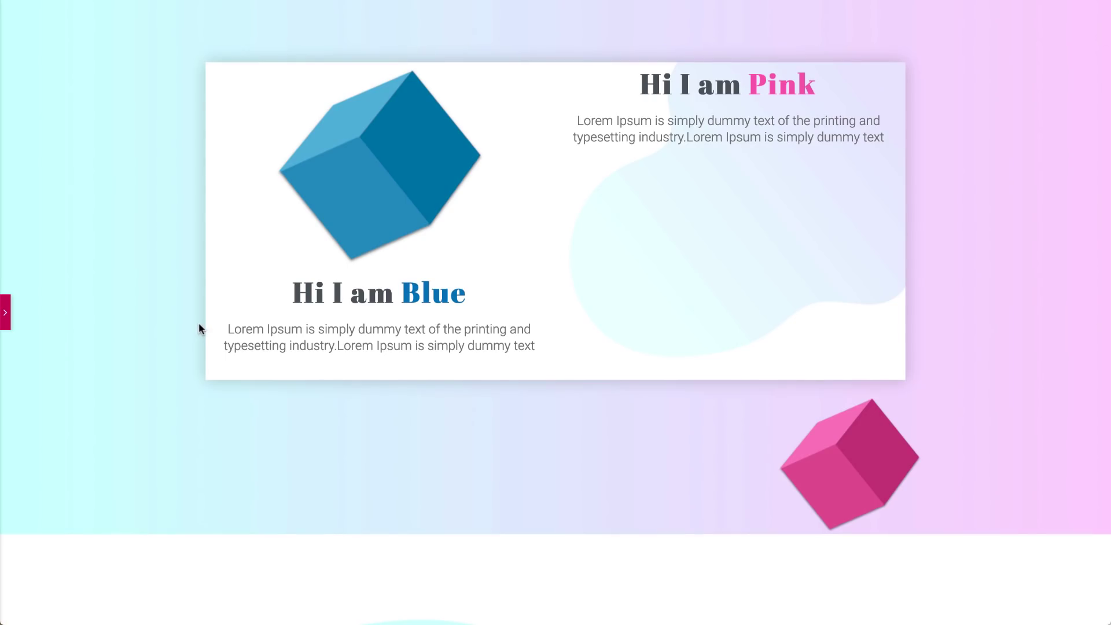
click(5, 312)
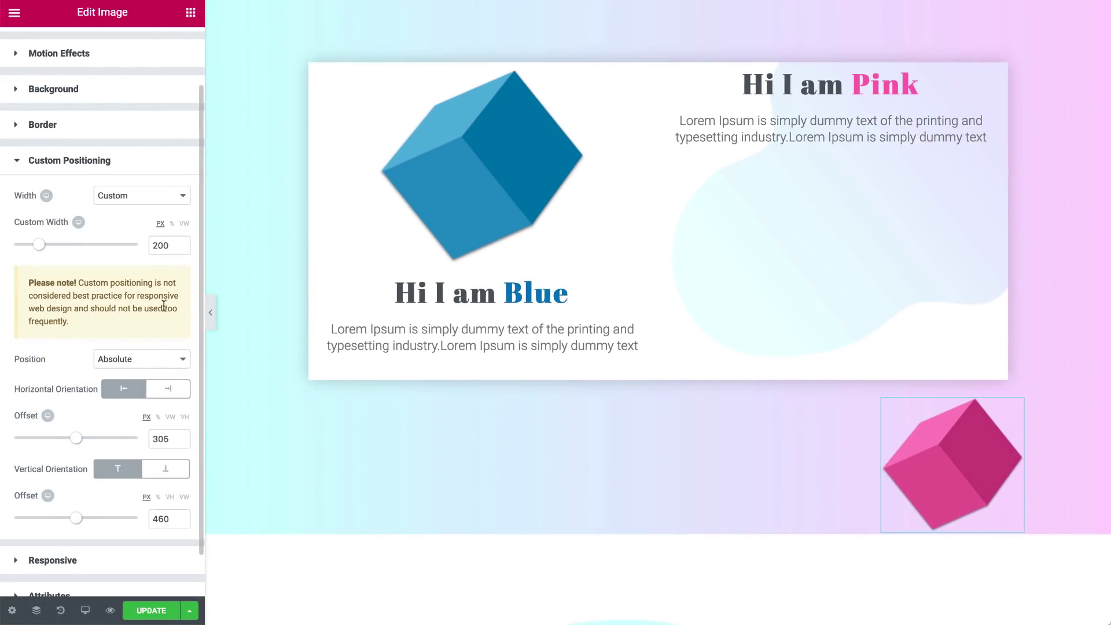
scroll(180, 304, down, 1)
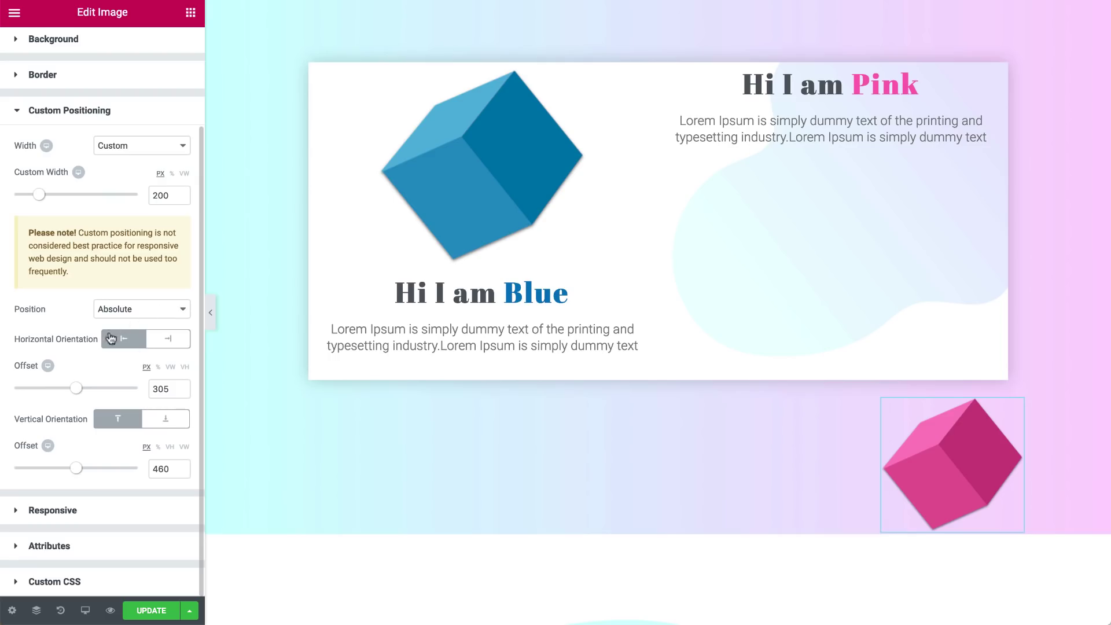
Adjust the horizontal and vertical offset sliders, then reset the horizontal offset to 0.
mouse_move(74, 388)
mouse_down()
mouse_move(57, 391)
mouse_move(89, 390)
mouse_up()
mouse_move(80, 470)
mouse_down()
mouse_move(99, 469)
mouse_move(66, 471)
mouse_move(95, 474)
mouse_up()
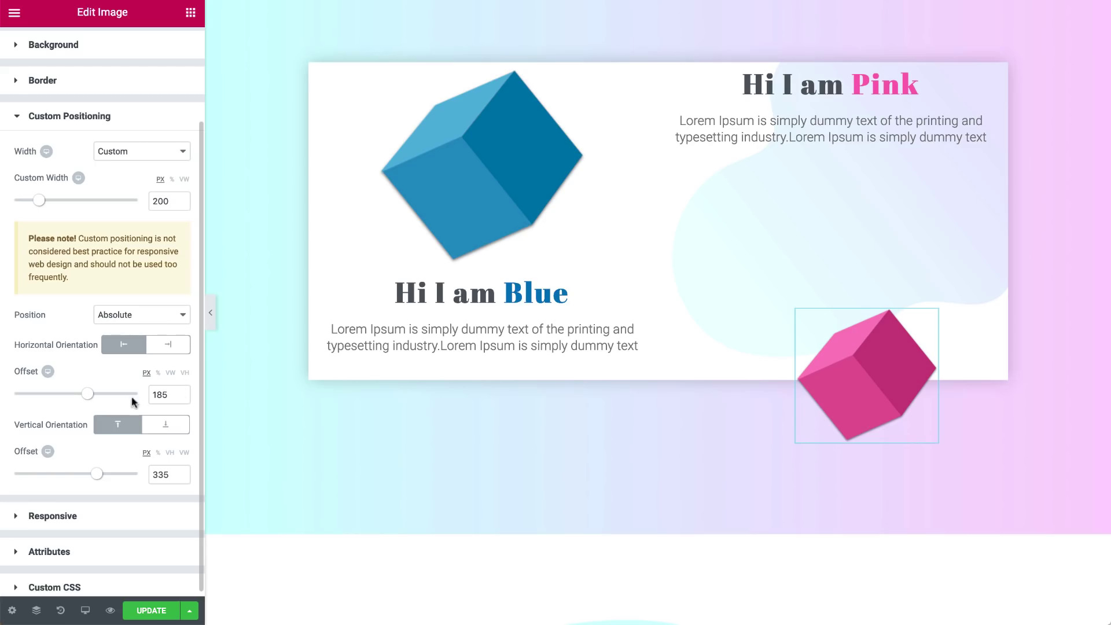
mouse_move(87, 393)
mouse_down()
mouse_move(50, 394)
mouse_move(78, 398)
mouse_up()
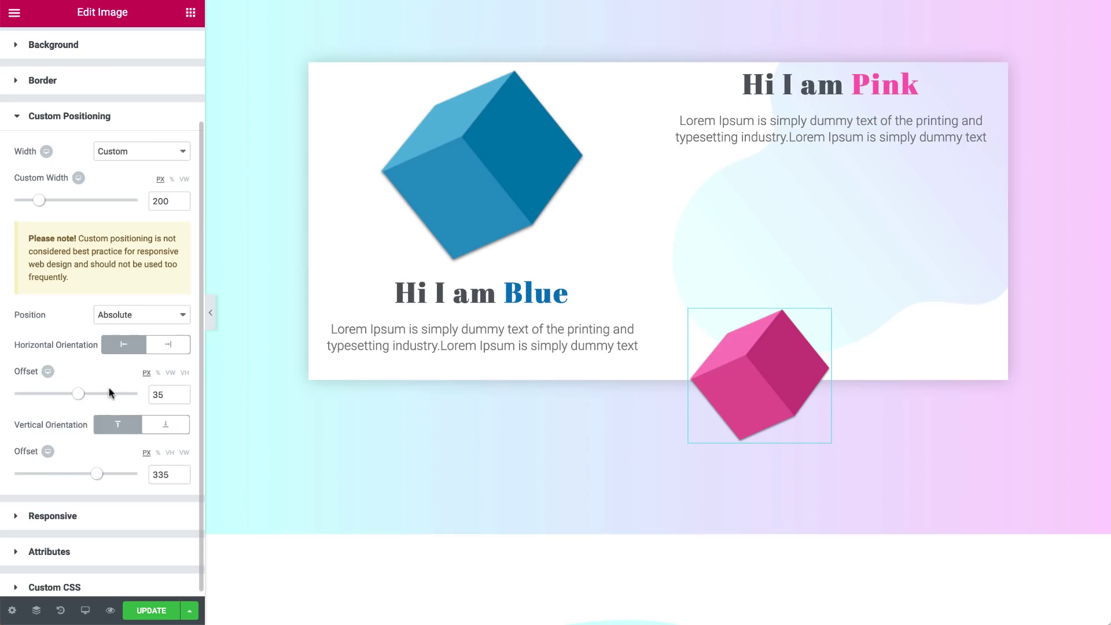
double_click(156, 394)
text(0)
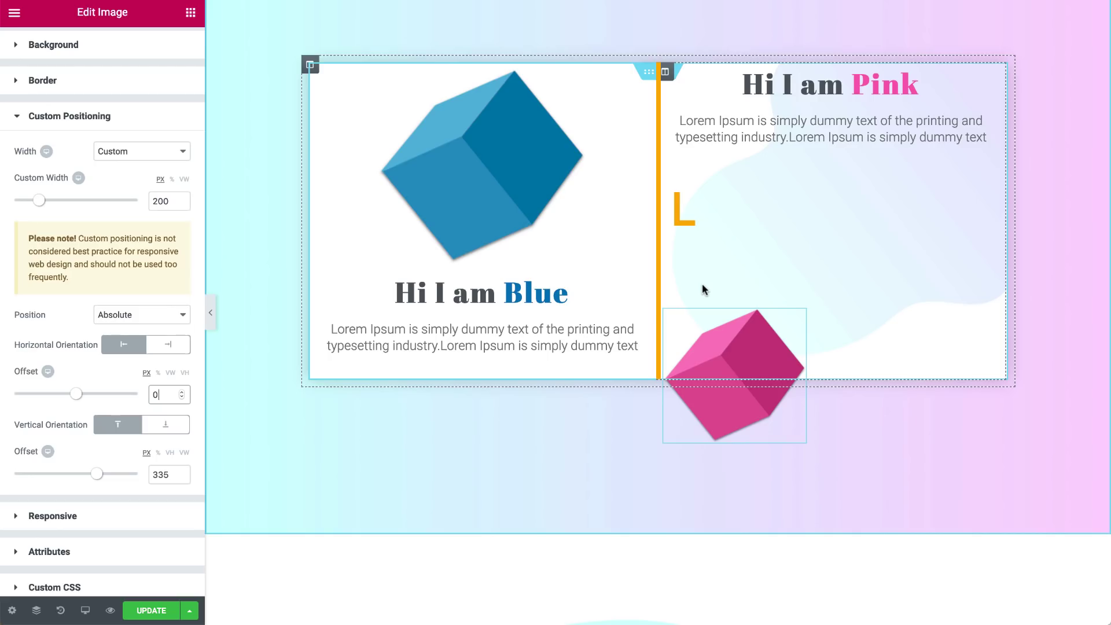
Drag the pink cube left, then right past the card's edge, ending at 610 px and 302 px offsets.
drag(722, 347, 558, 345)
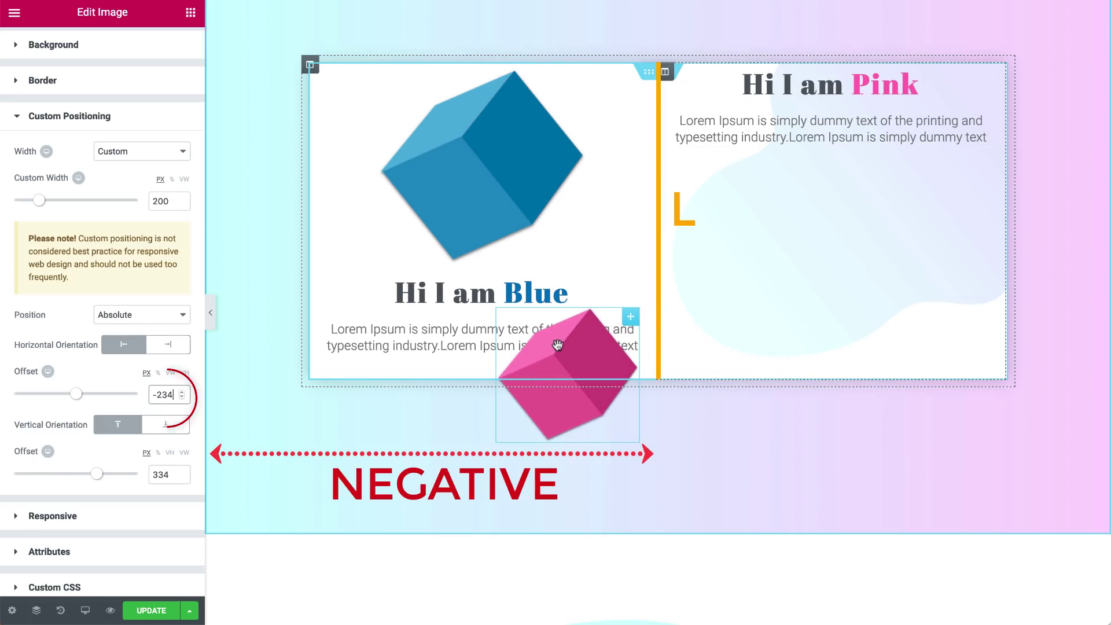
drag(557, 345, 881, 338)
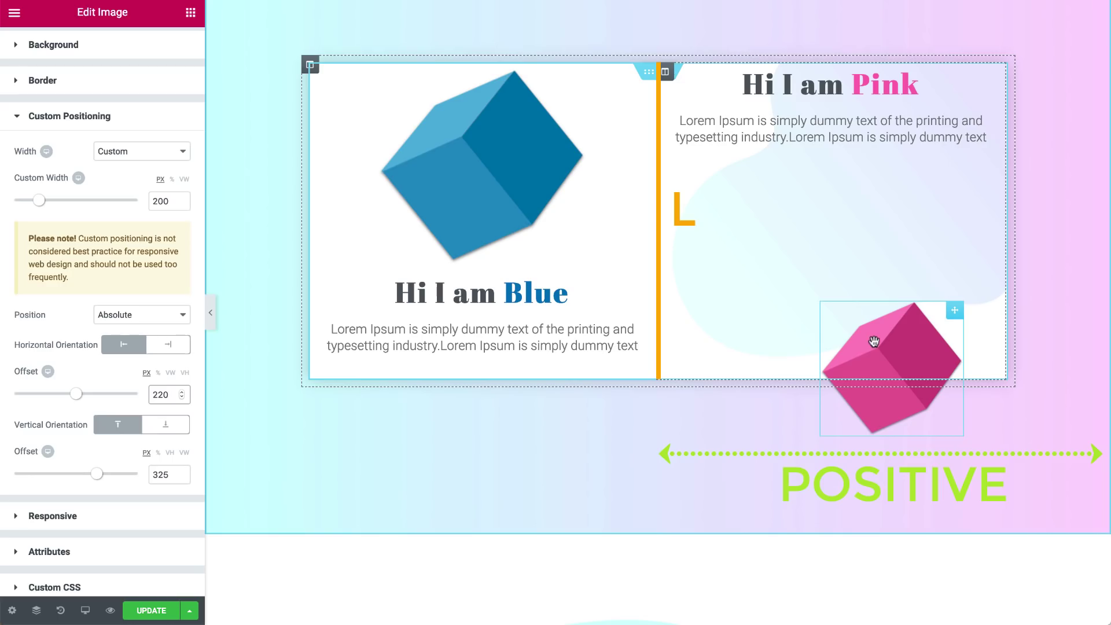
drag(879, 346, 1103, 364)
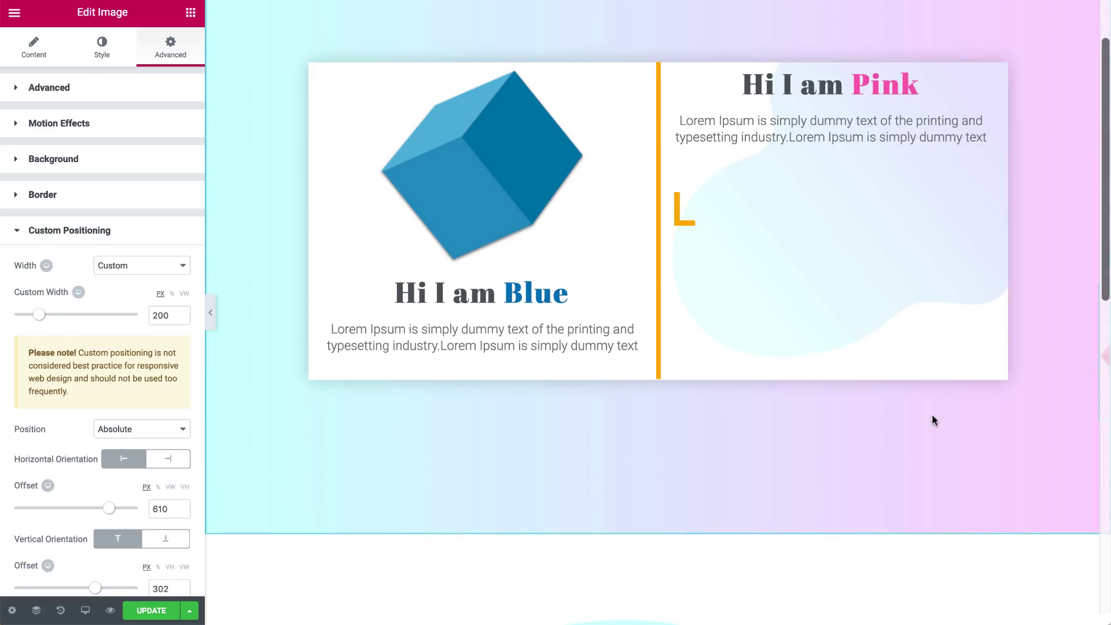
Reset the horizontal offset to 0 and set Horizontal Orientation to Right.
double_click(158, 508)
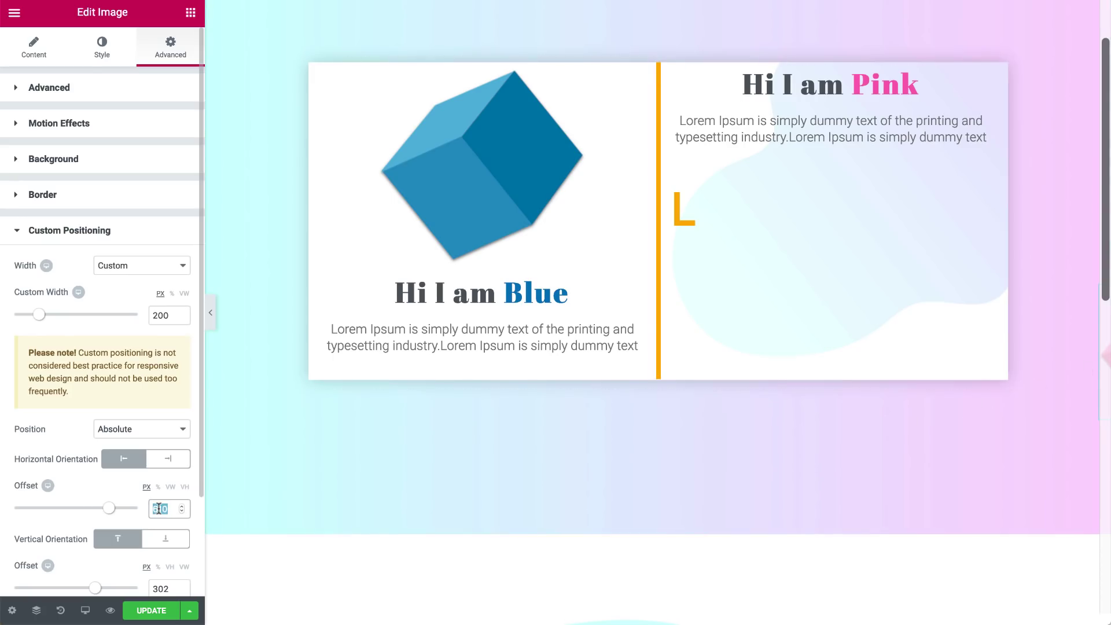
text(0)
scroll(158, 508, down, 2)
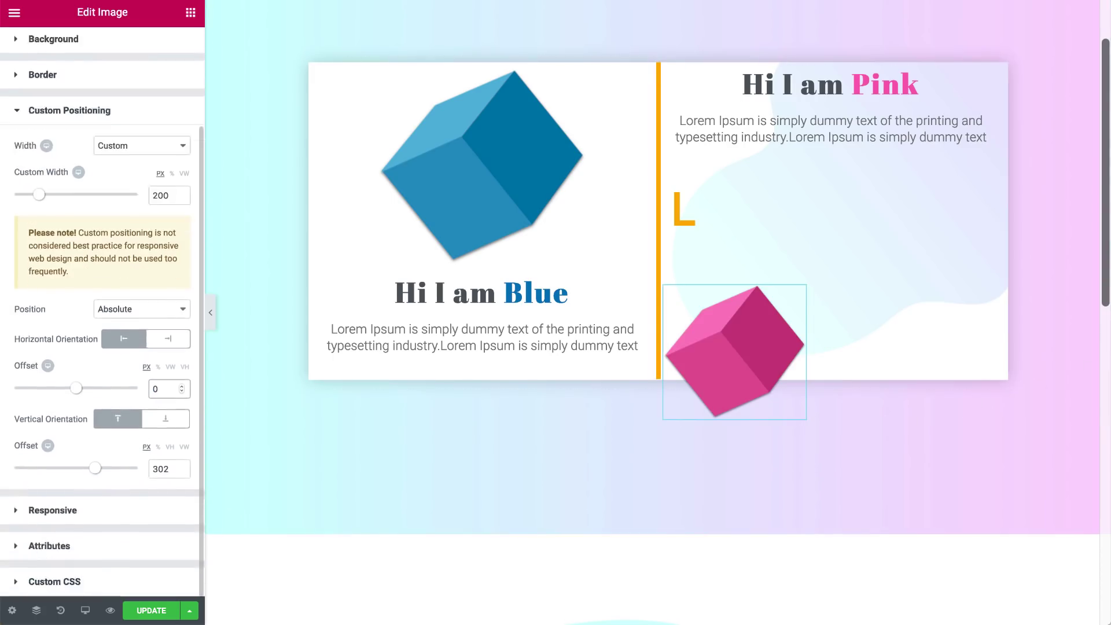
click(172, 342)
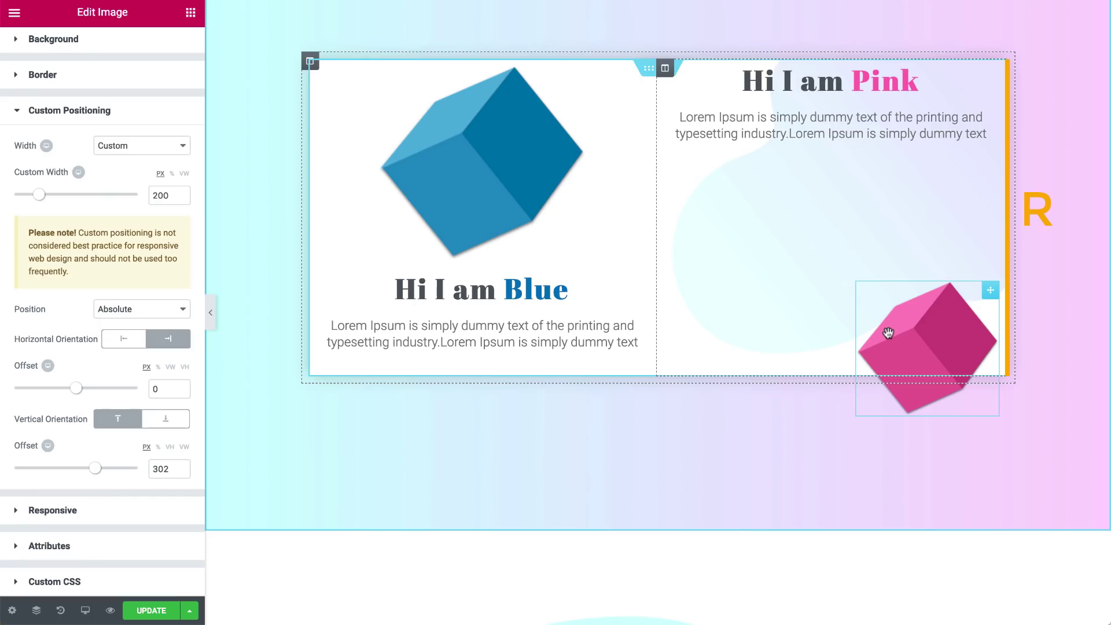
Drag the pink cube past the right edge, then back onto the Blue column (433 px, 283 px).
drag(887, 332, 1047, 331)
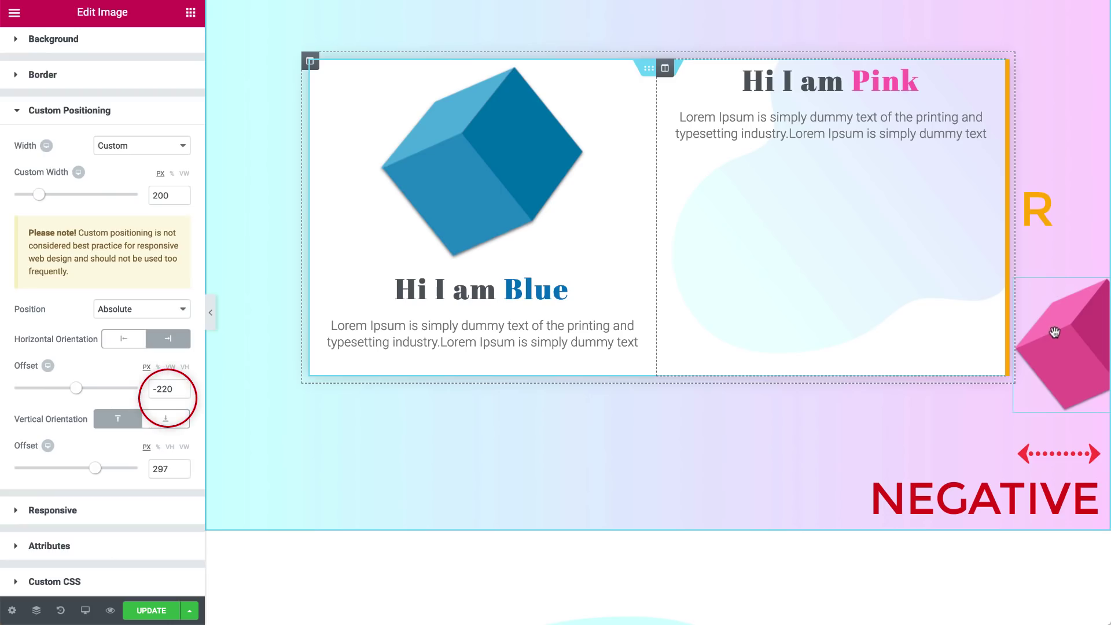
drag(1052, 332, 1015, 333)
drag(908, 330, 588, 322)
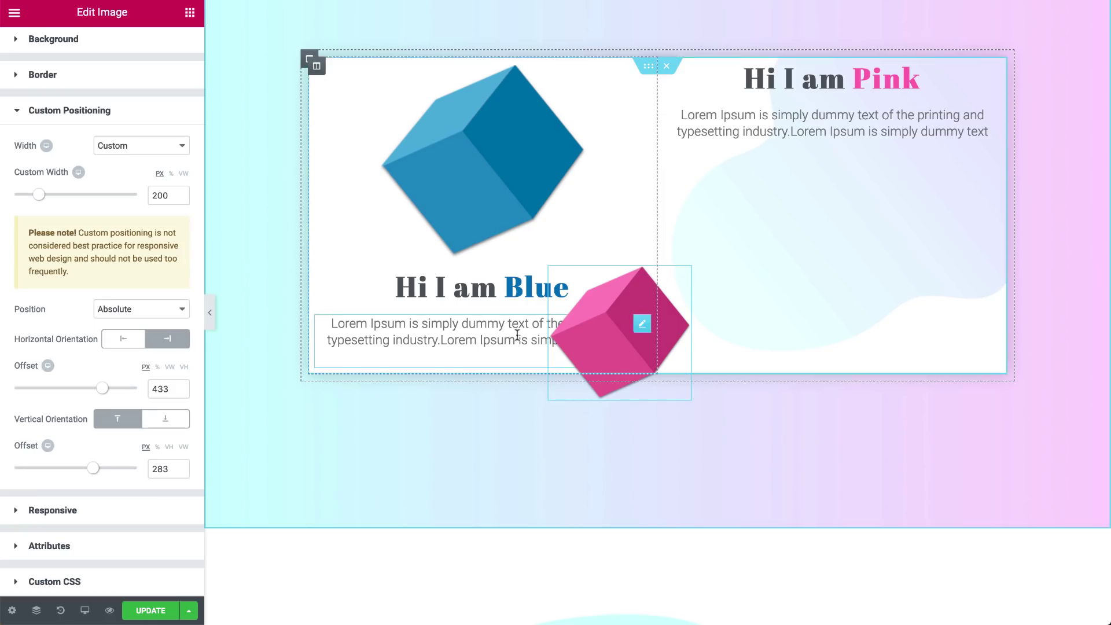
Switch the orientation back to Left and drag the cube to the section's right edge (490 px, 127 px).
click(123, 340)
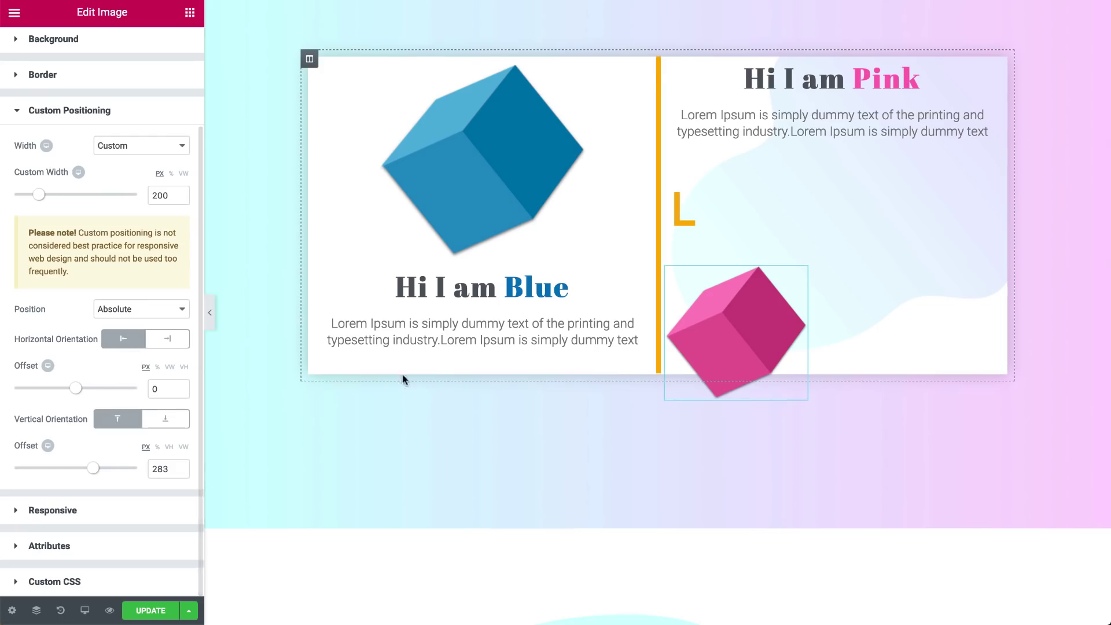
drag(720, 322, 543, 323)
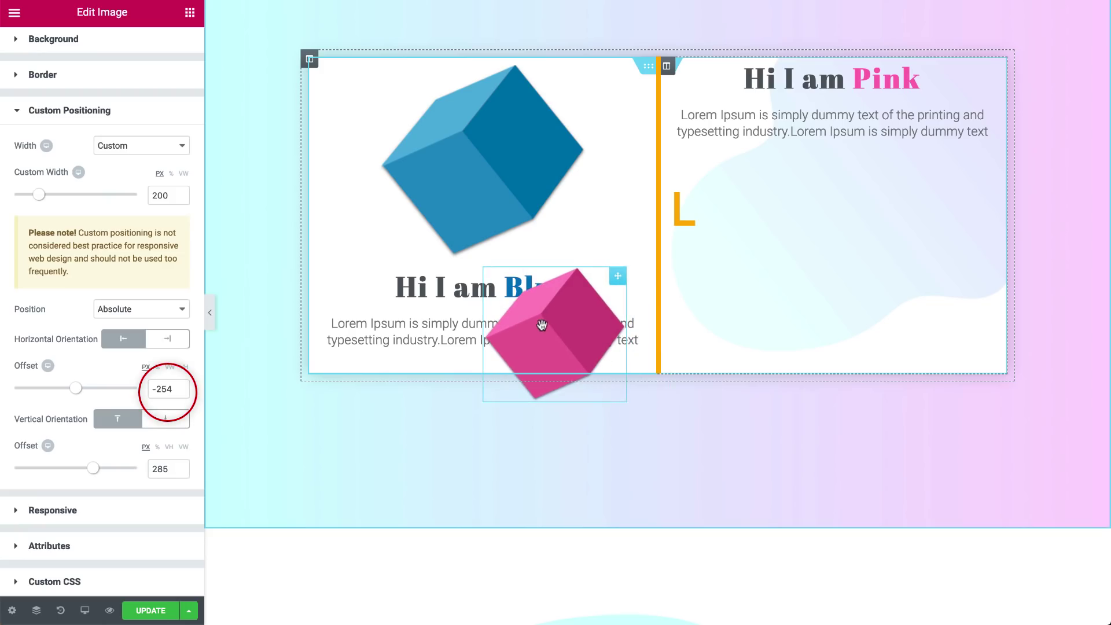
drag(529, 329, 1060, 218)
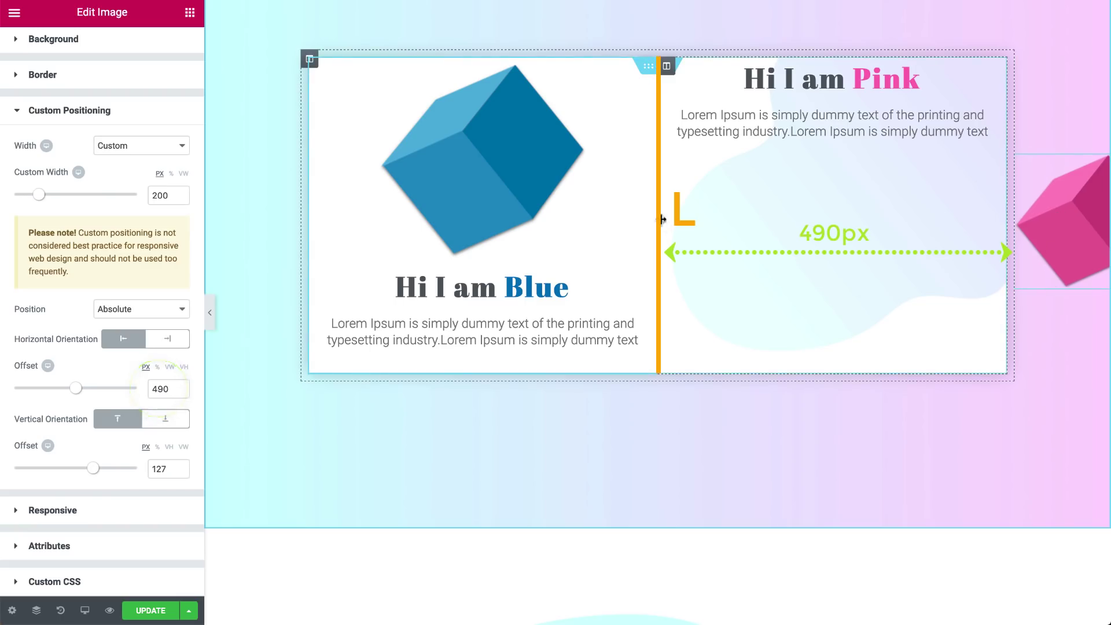
Narrow the Blue column to about 40.8% / 59.2% and preview the page.
drag(659, 223, 592, 223)
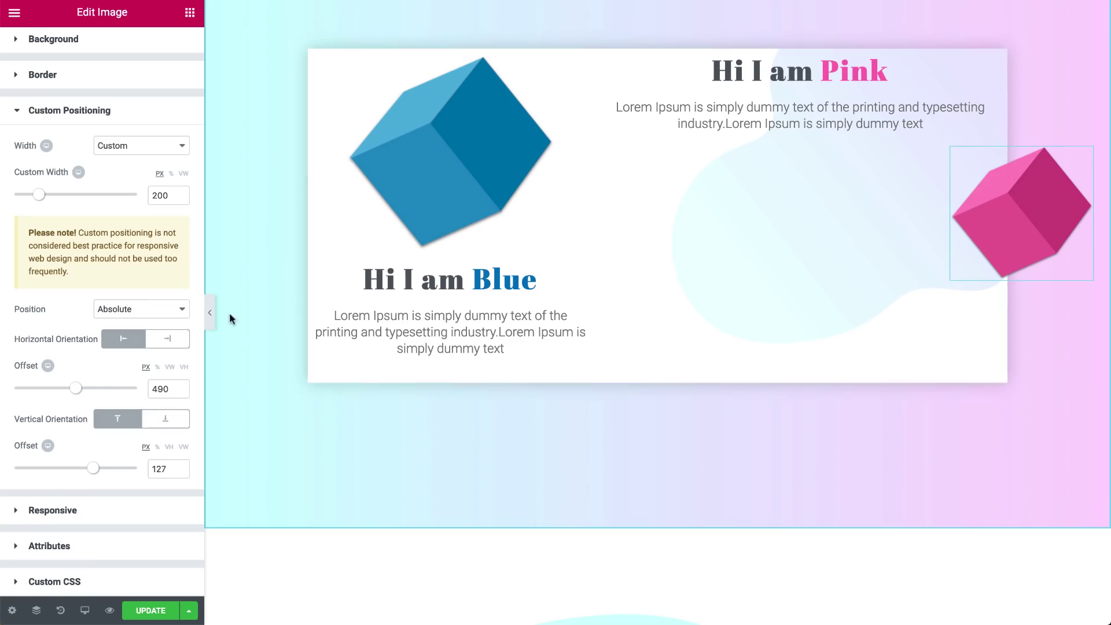
click(210, 313)
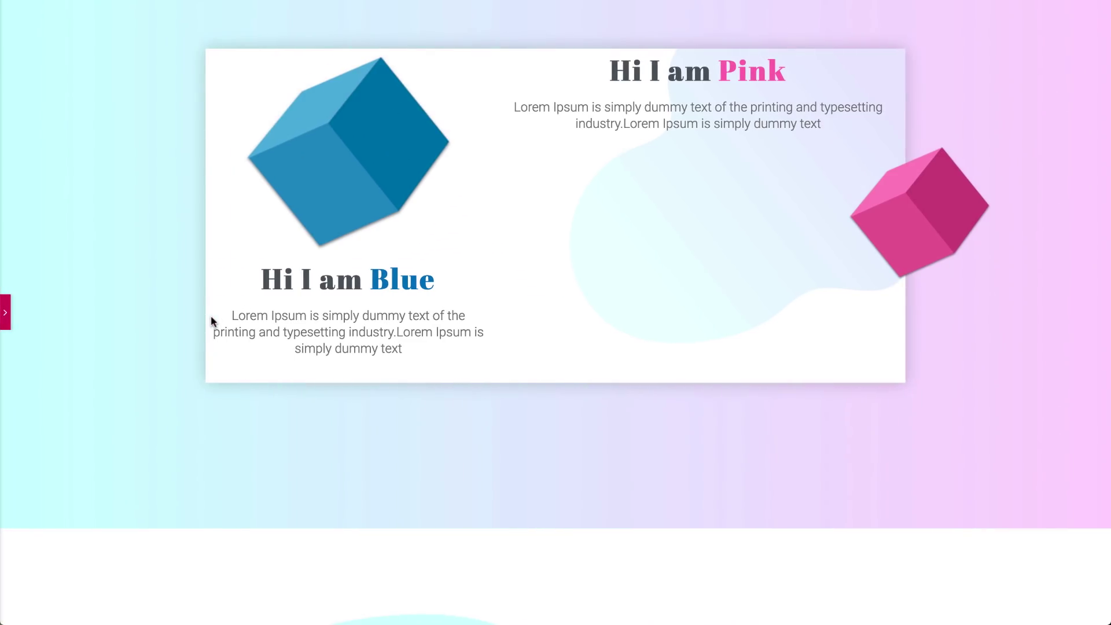
click(6, 313)
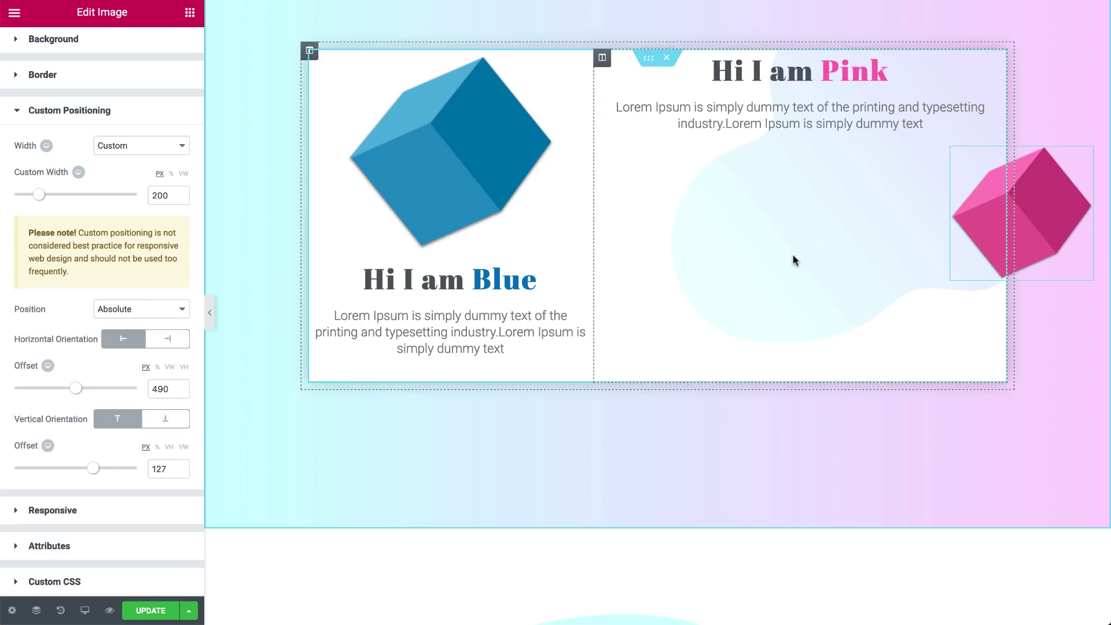
Anchor the cube from the right, drag it past the edge to -223 px, with columns 50/50.
drag(593, 210, 657, 212)
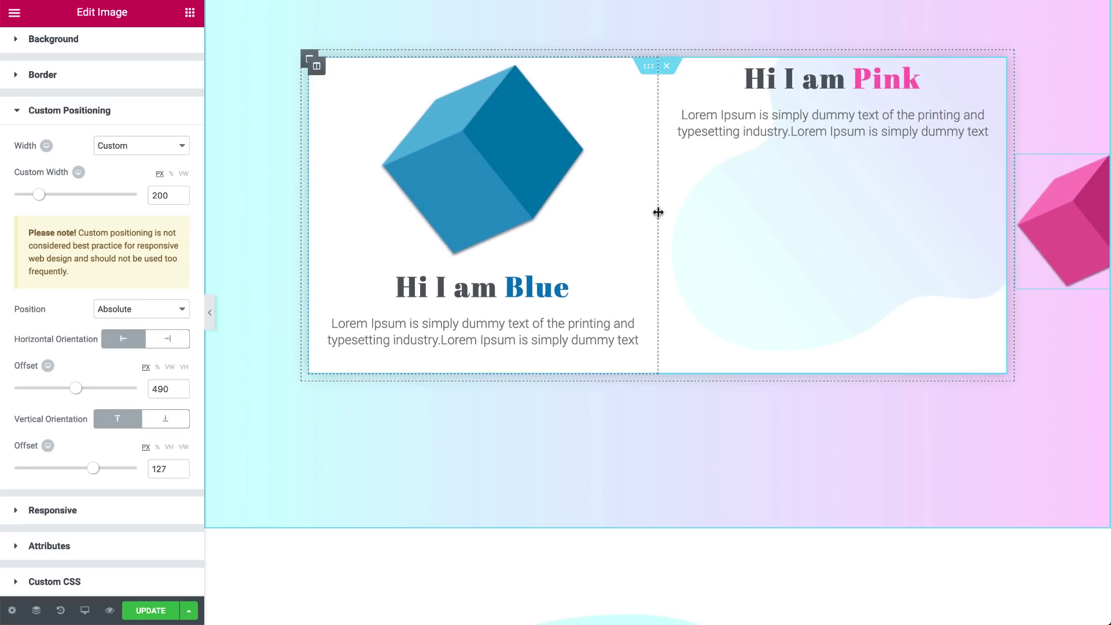
click(174, 343)
click(174, 343)
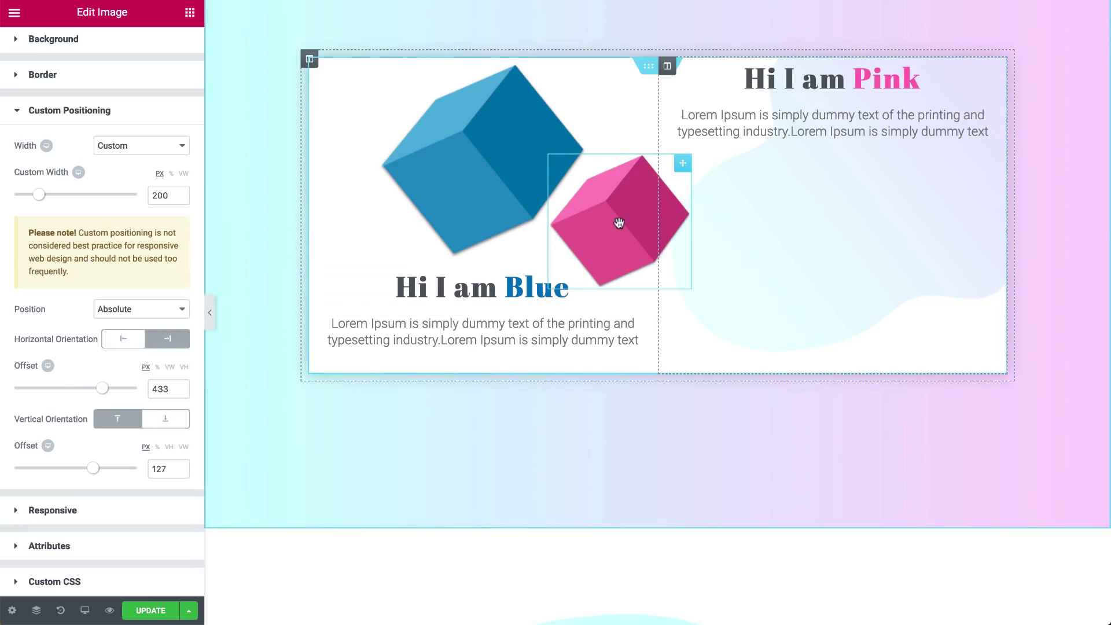
drag(813, 221, 1095, 209)
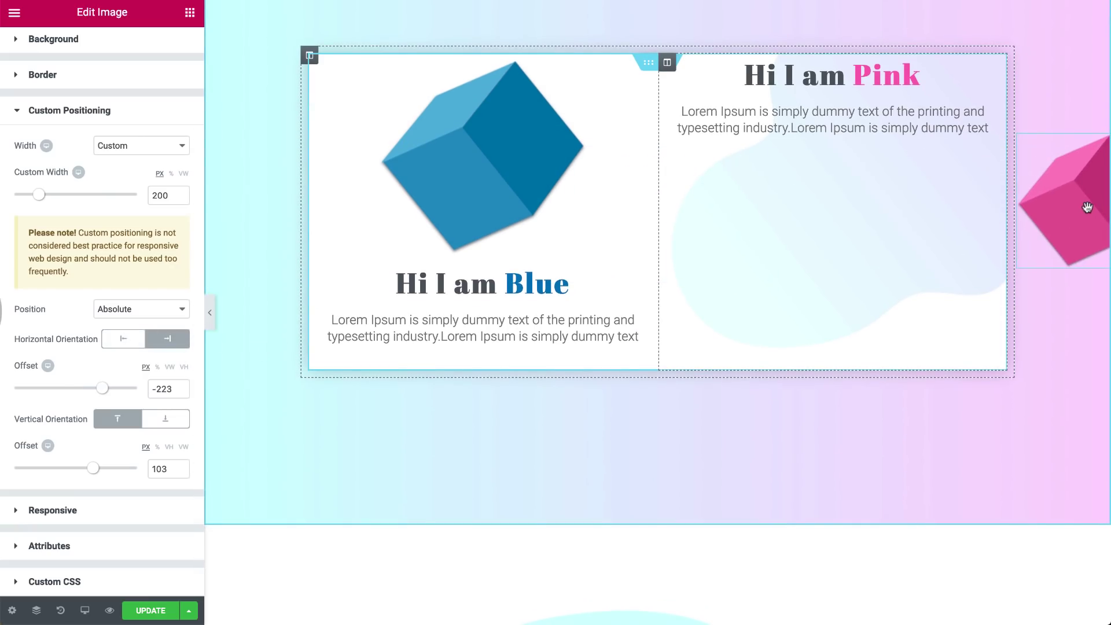
mouse_move(652, 206)
mouse_down()
mouse_move(547, 207)
mouse_move(701, 214)
mouse_move(585, 214)
mouse_move(657, 218)
mouse_up()
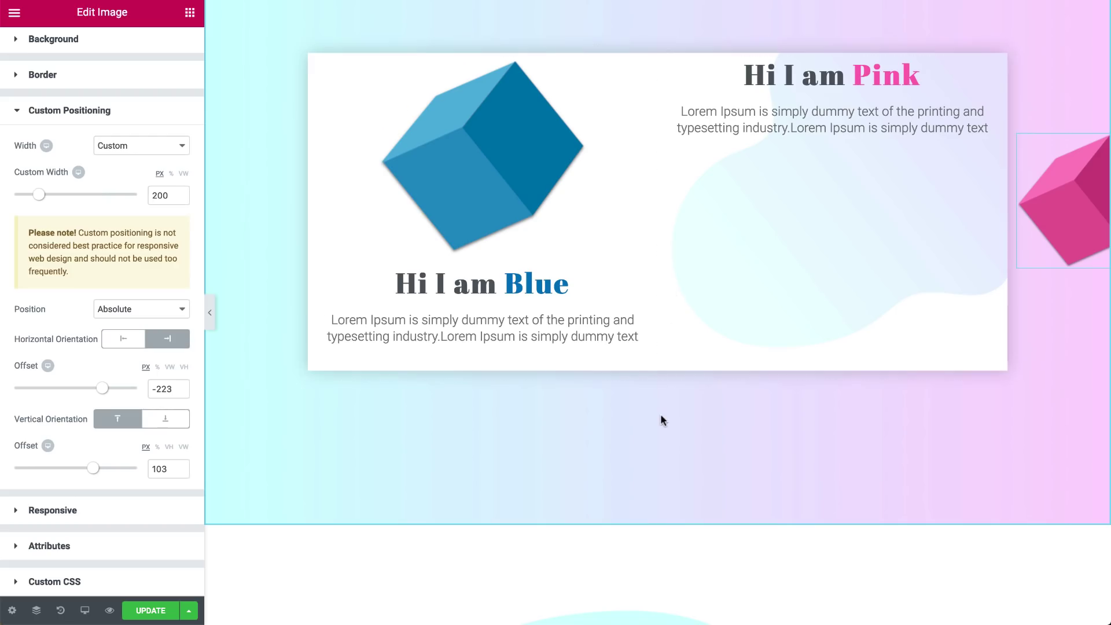
Drag the pink cube below the section, back into the Pink column, then up to vertical offset -333, and preview.
drag(1061, 225, 944, 455)
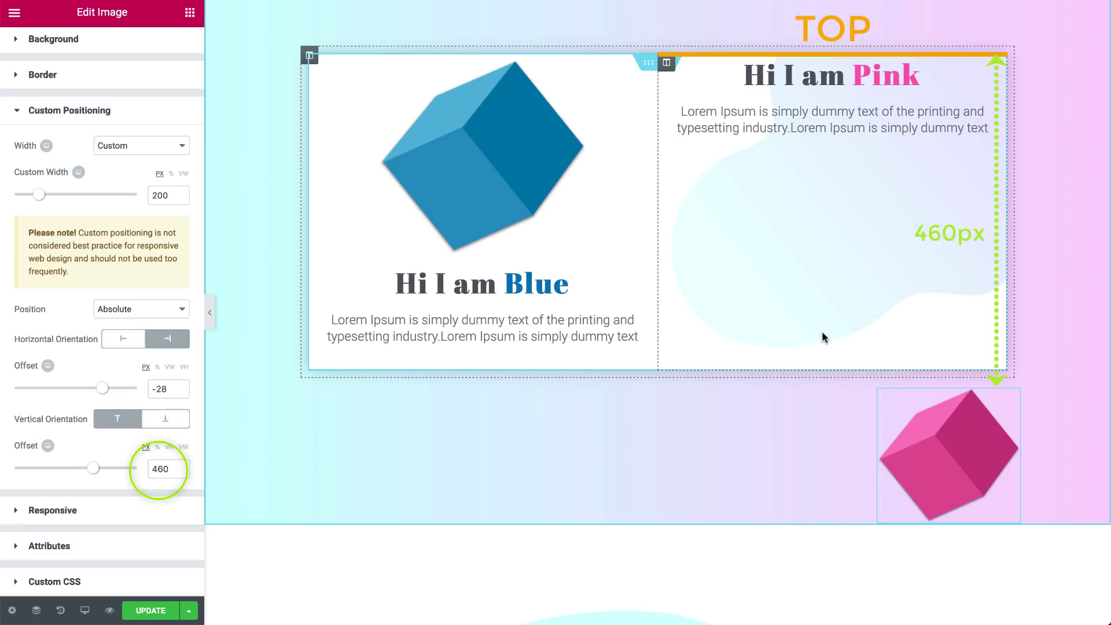
drag(947, 454, 950, 285)
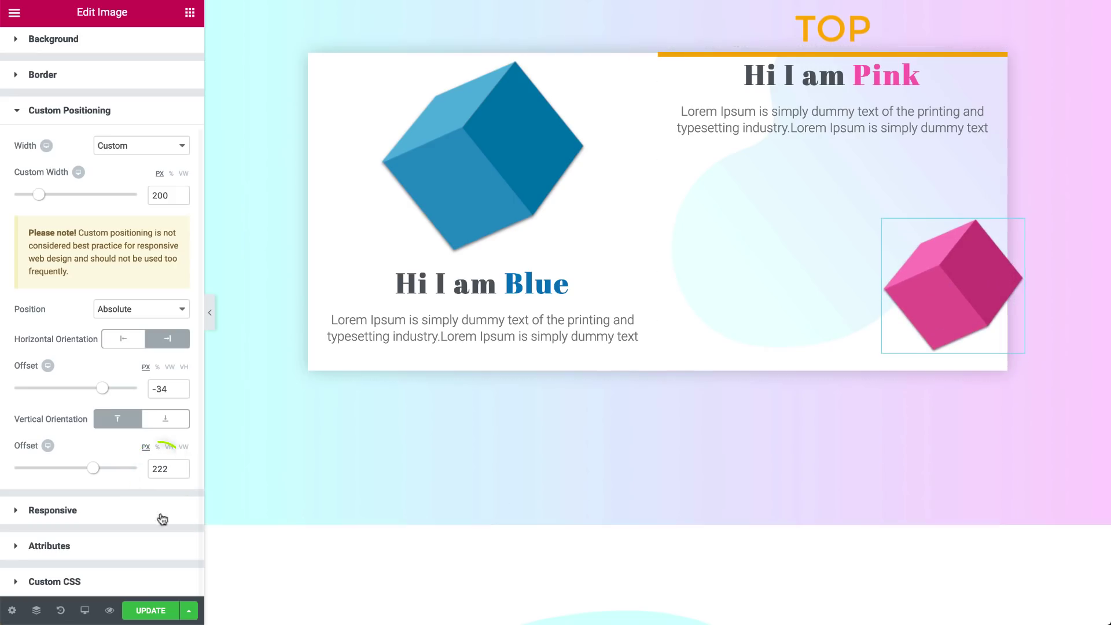
drag(96, 474, 56, 469)
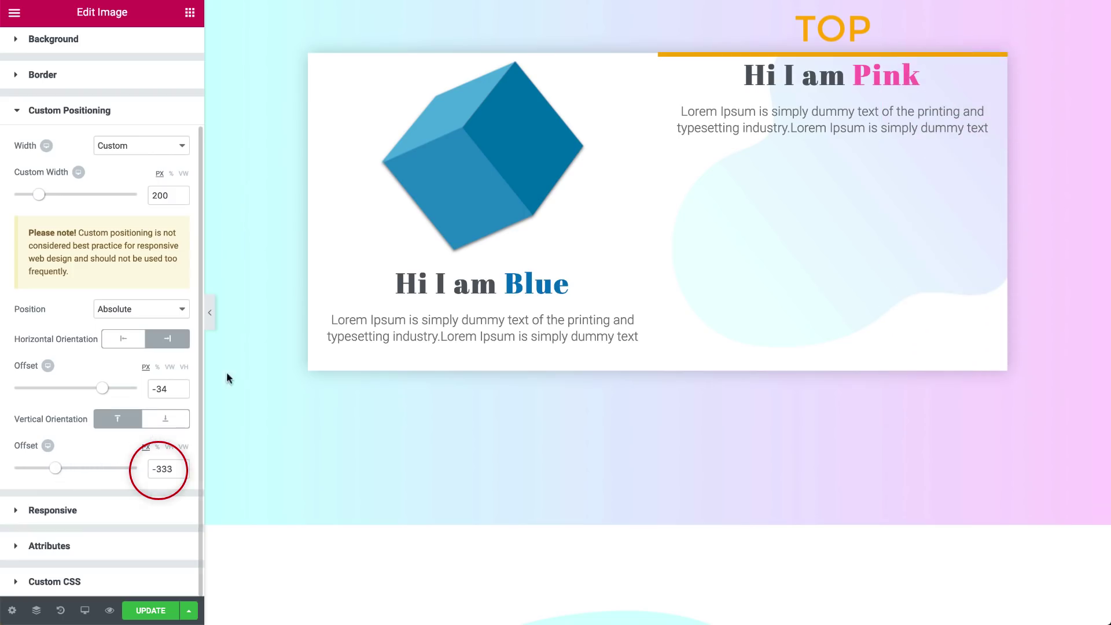
click(210, 322)
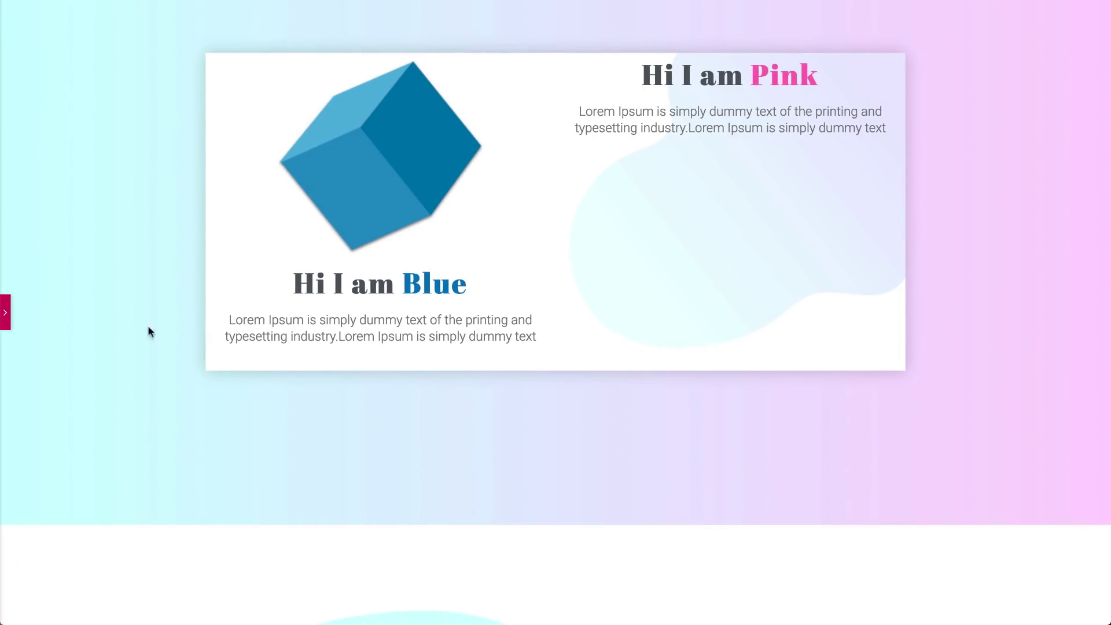
click(6, 313)
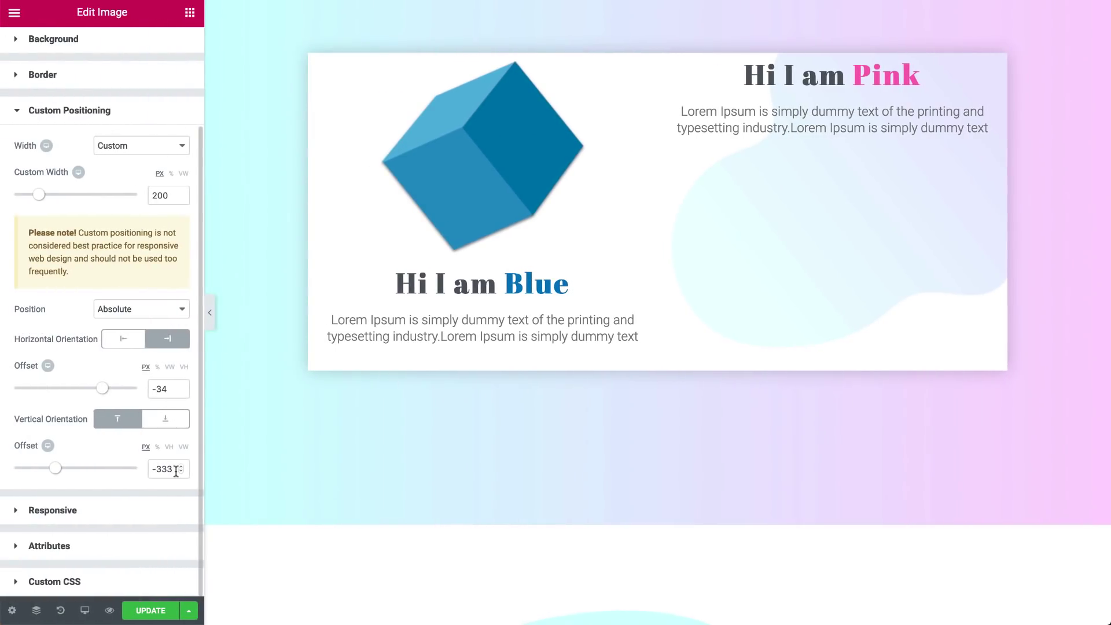
double_click(168, 469)
Reset the vertical offset to 0, try Bottom orientation, then return to Top and drag the cube to 460 px.
text(0)
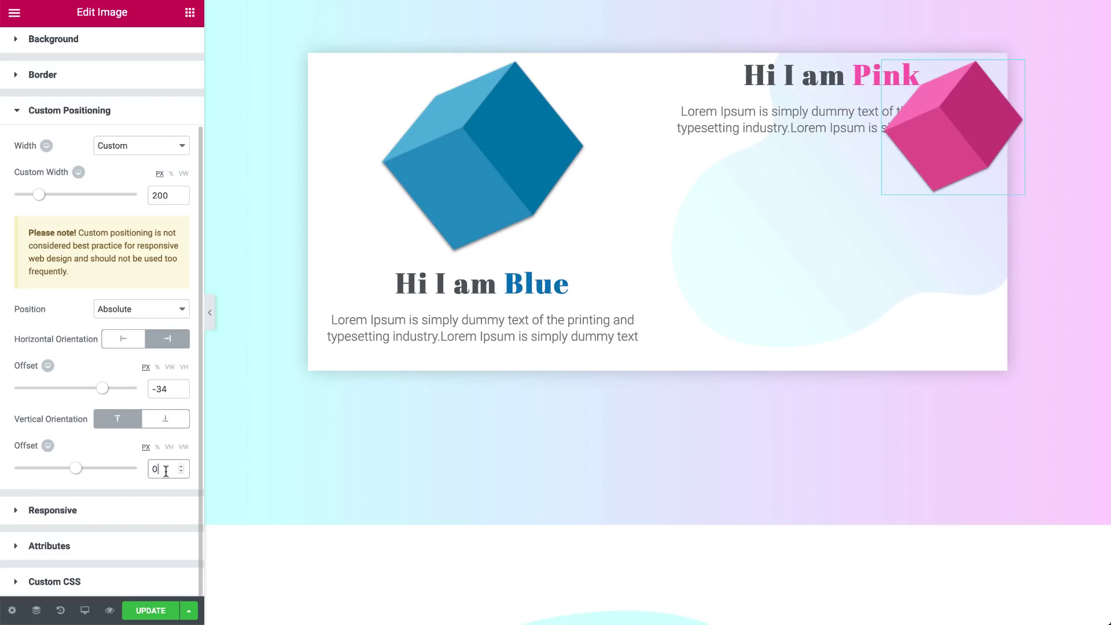
click(178, 423)
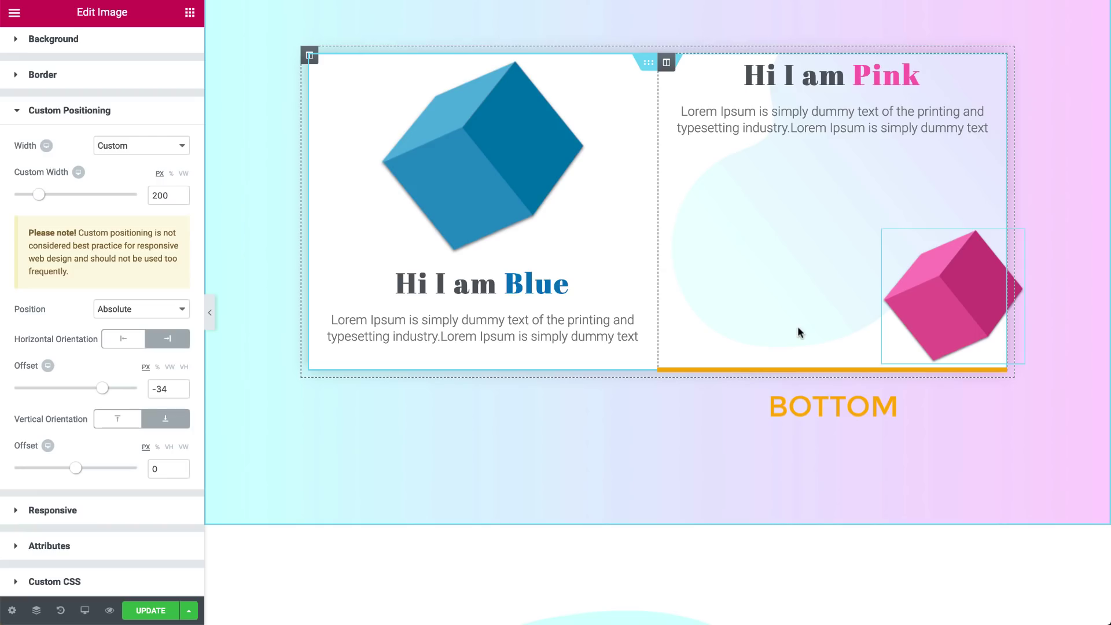
drag(921, 301, 920, 461)
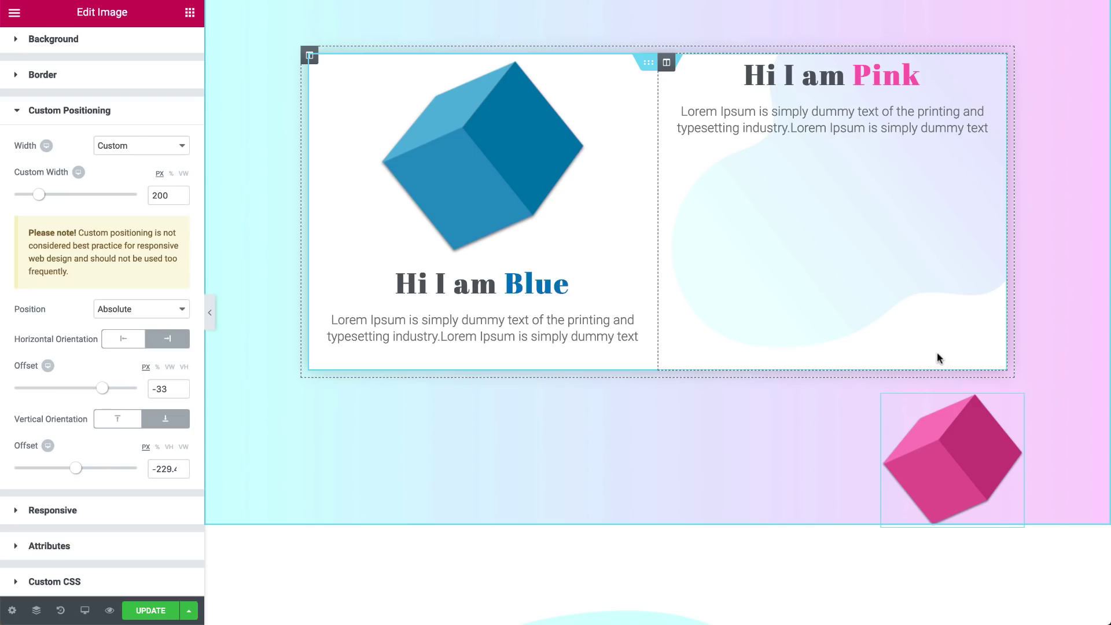
click(119, 421)
drag(944, 142, 948, 467)
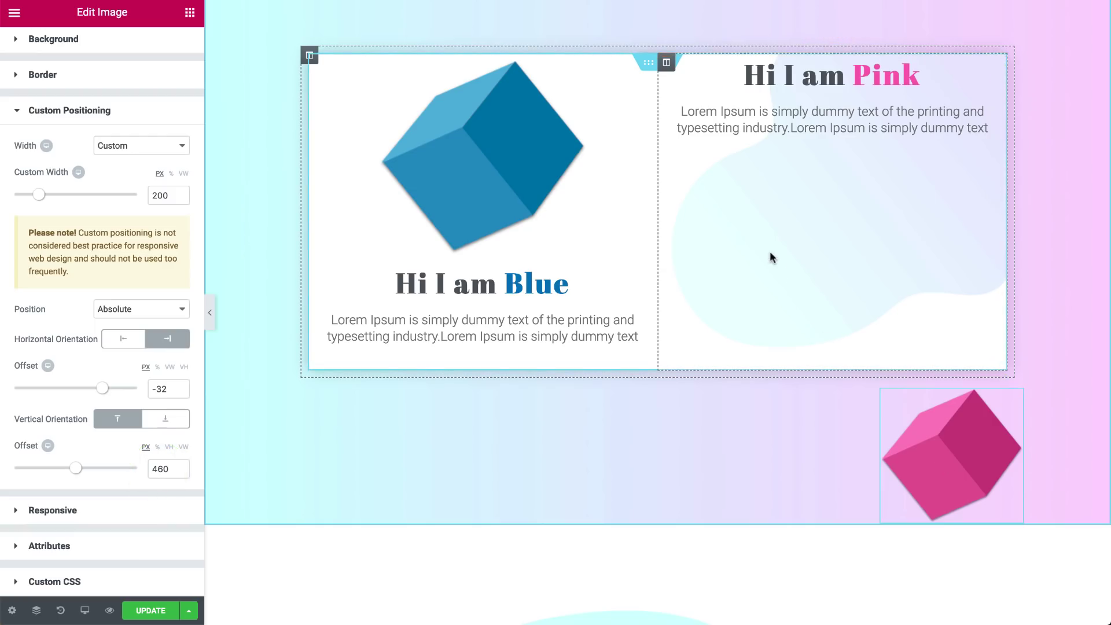
Drag a Form widget with Name, Email and Message fields into the Pink column.
click(190, 12)
scroll(174, 260, down, 3)
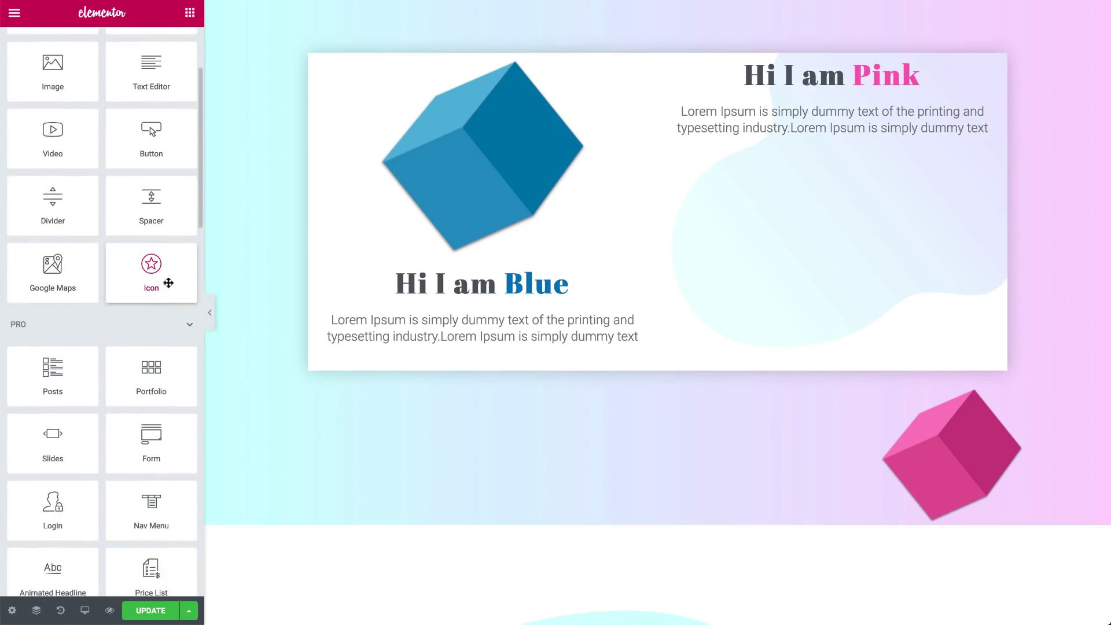
drag(151, 457, 879, 148)
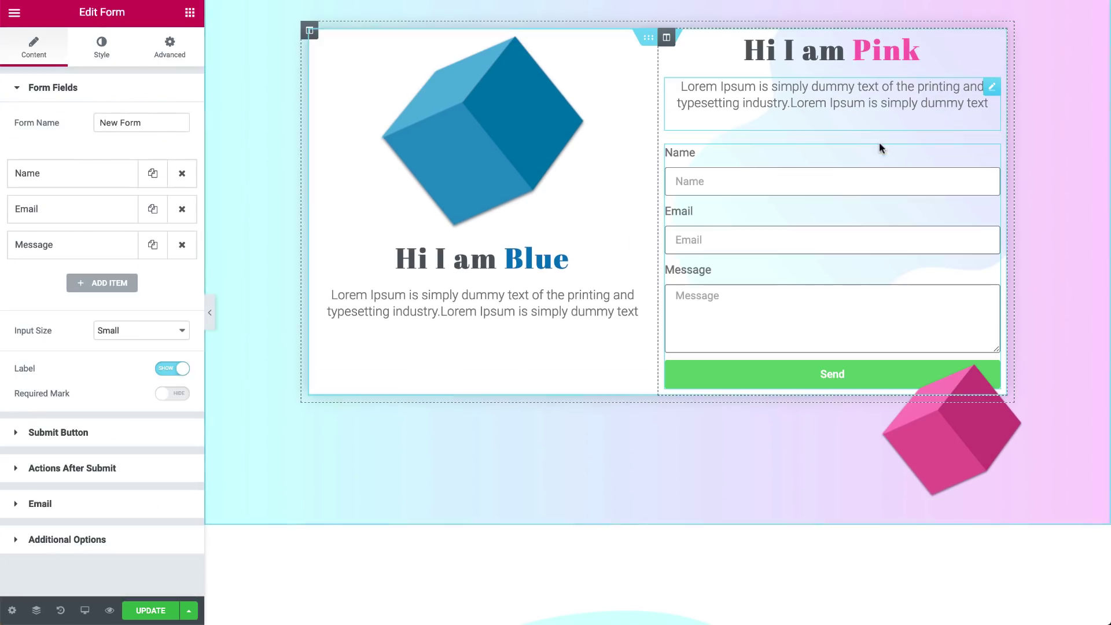
Preview the page, then select the pink cube for its Custom Positioning settings.
click(211, 326)
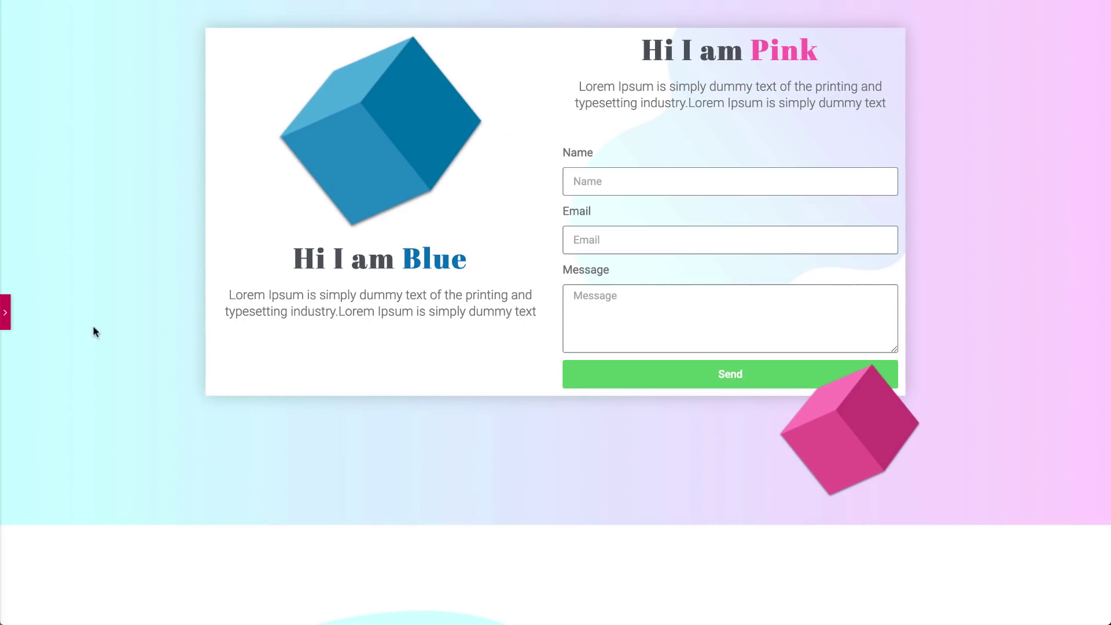
click(5, 313)
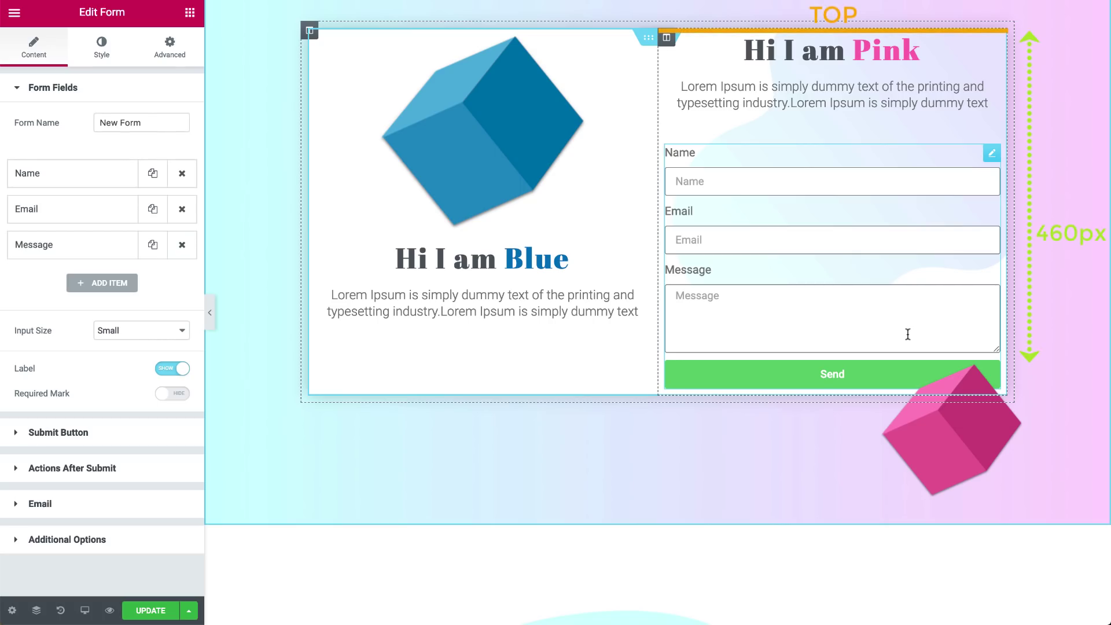
click(940, 425)
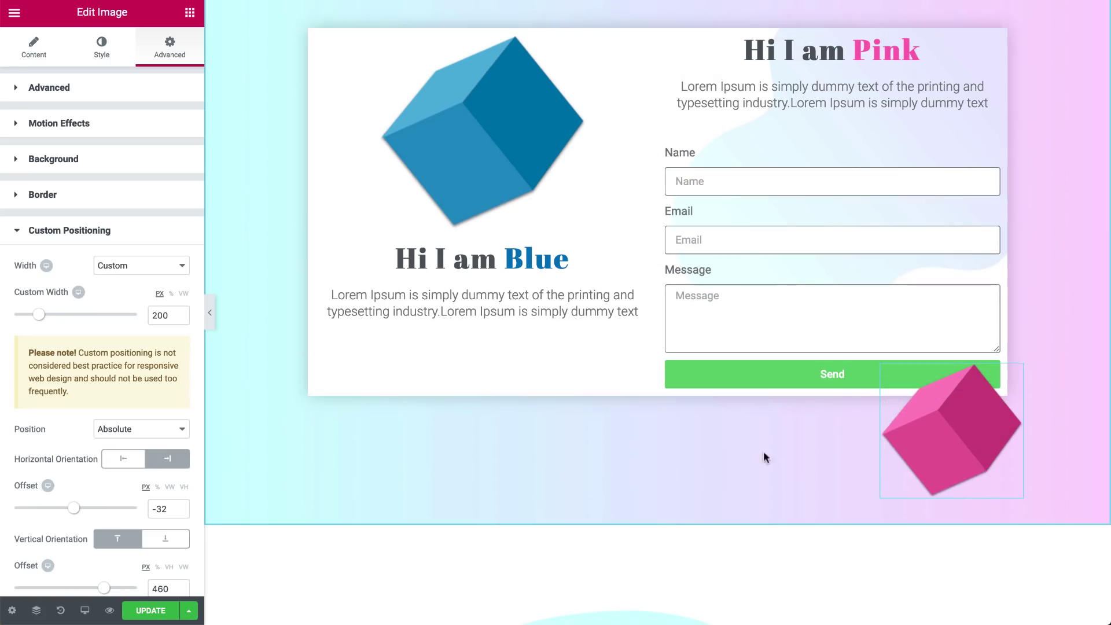
Measure the pink cube's vertical offset from the bottom and set it to -200.
scroll(162, 392, down, 2)
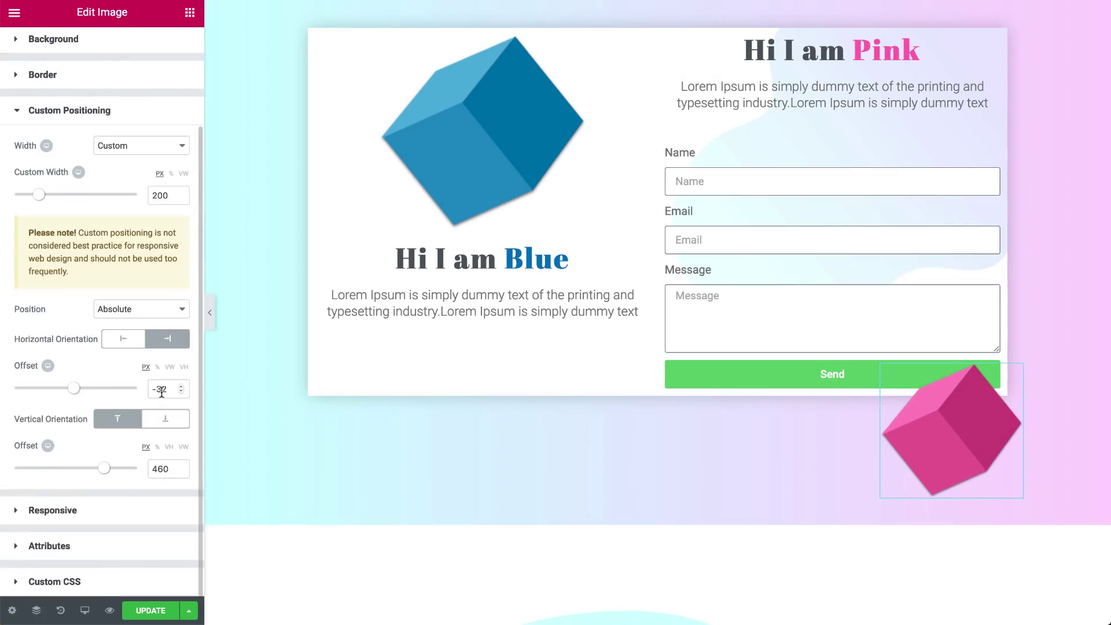
click(172, 426)
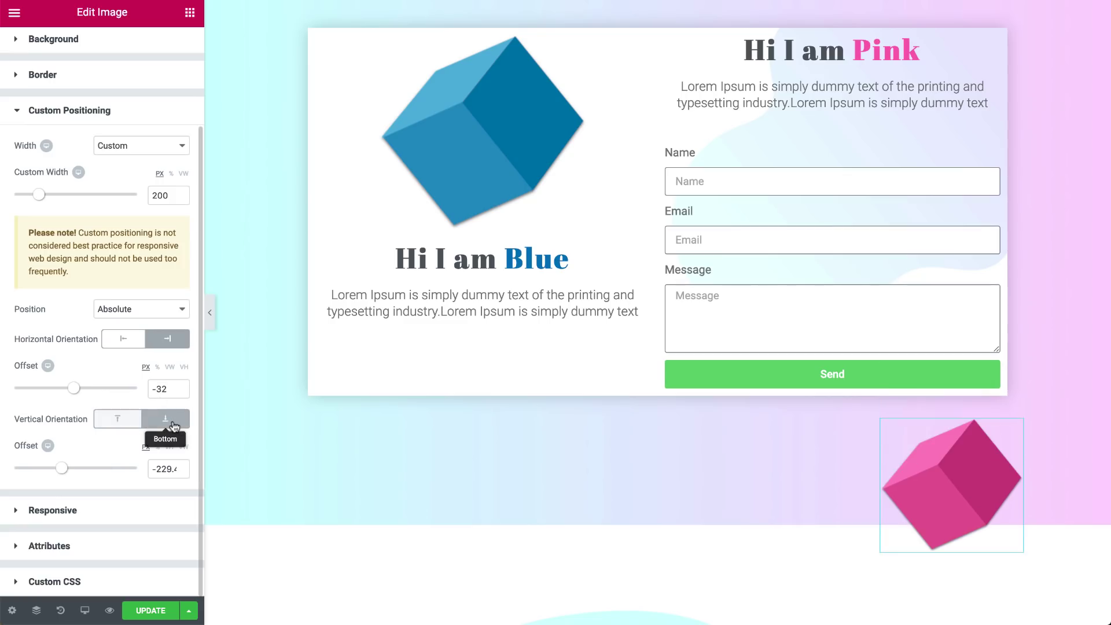
drag(63, 472, 68, 475)
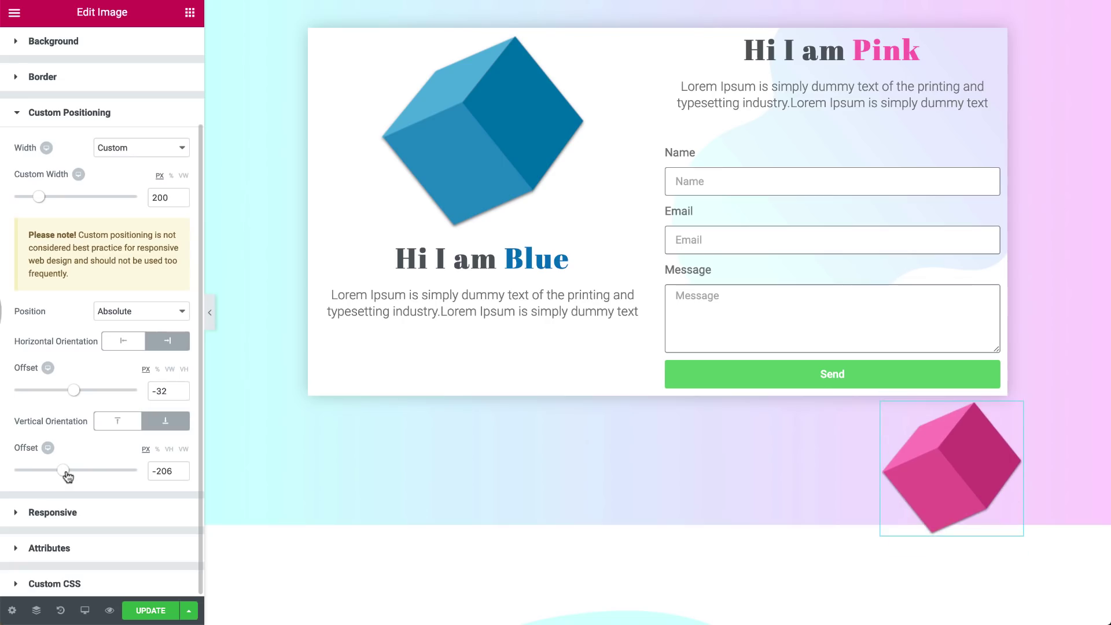
click(172, 471)
key(BackSpace)
text(0)
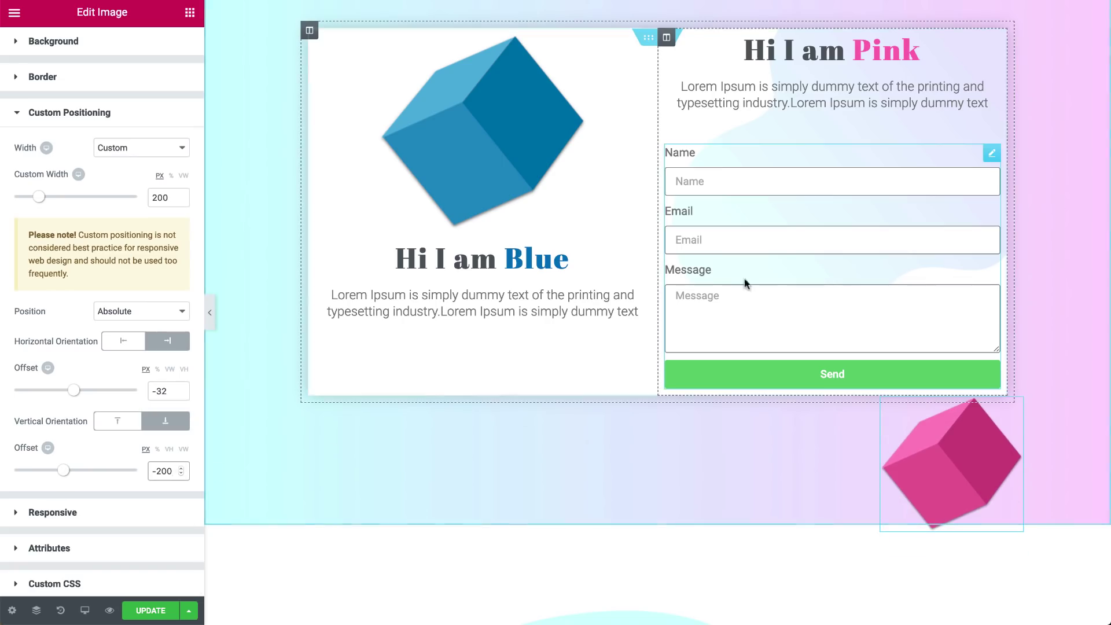
Duplicate the Pink column's paragraph and preview the page.
right_click(989, 91)
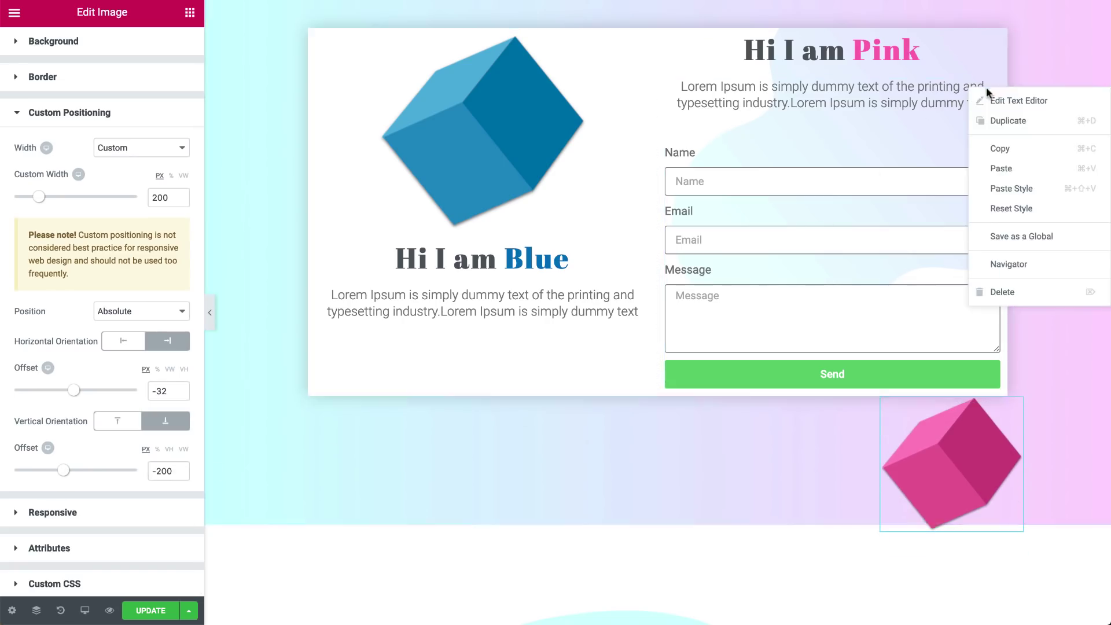
click(999, 118)
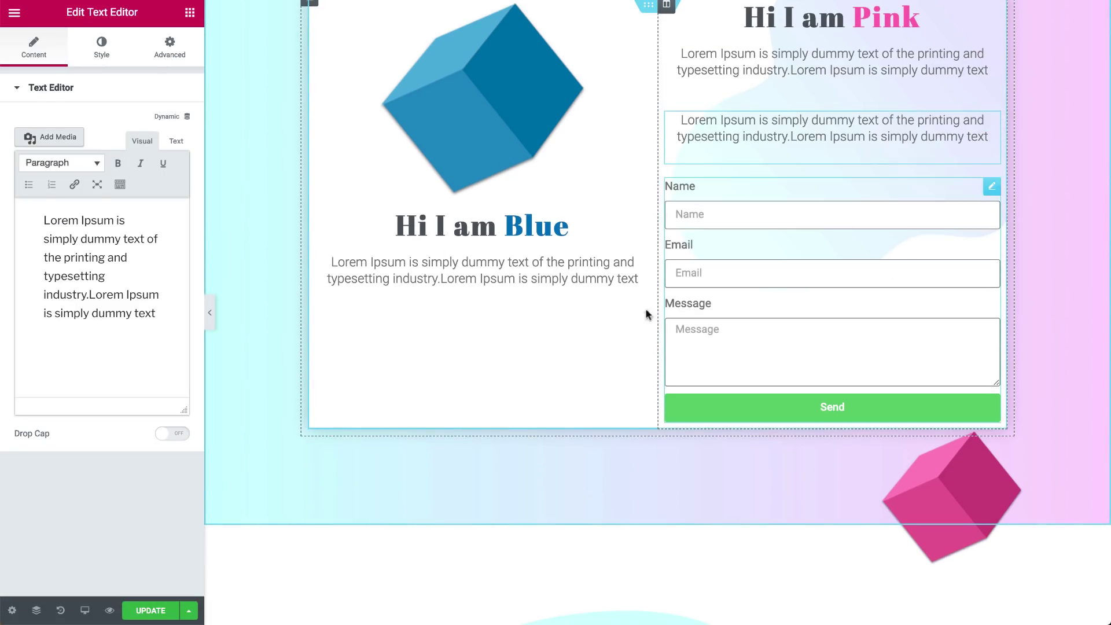
click(209, 313)
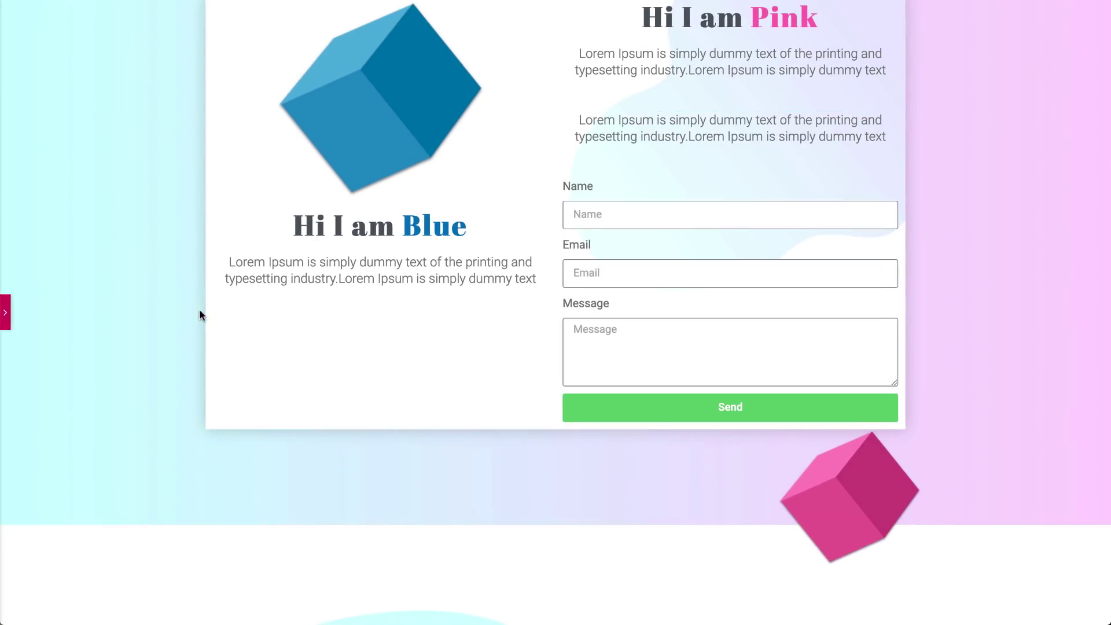
click(6, 315)
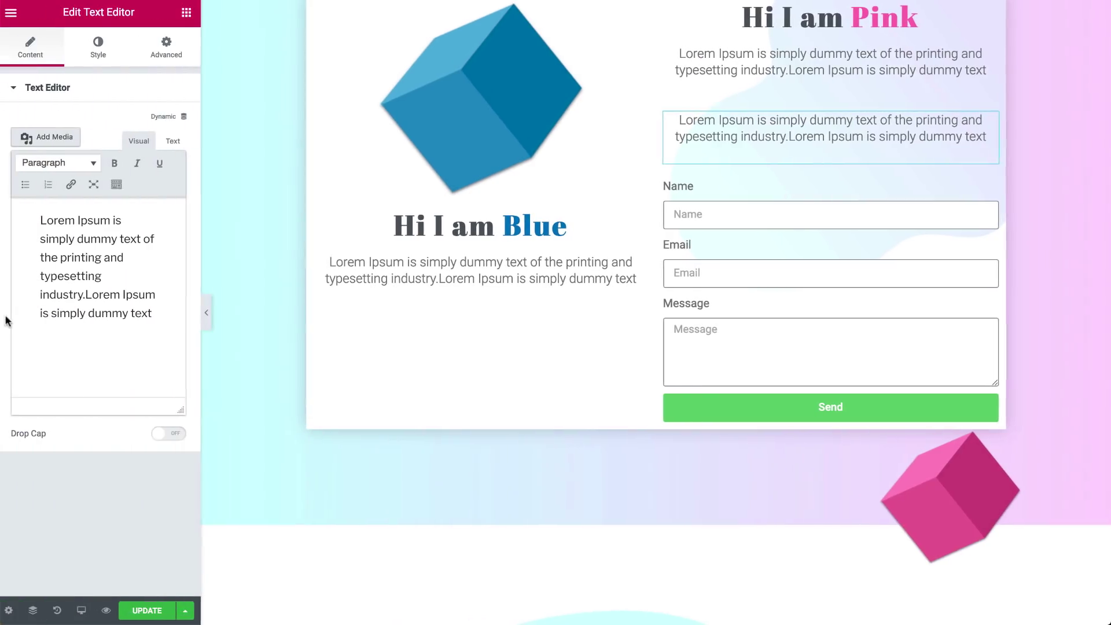
Delete the duplicate paragraph and the contact form from the Pink column.
right_click(984, 120)
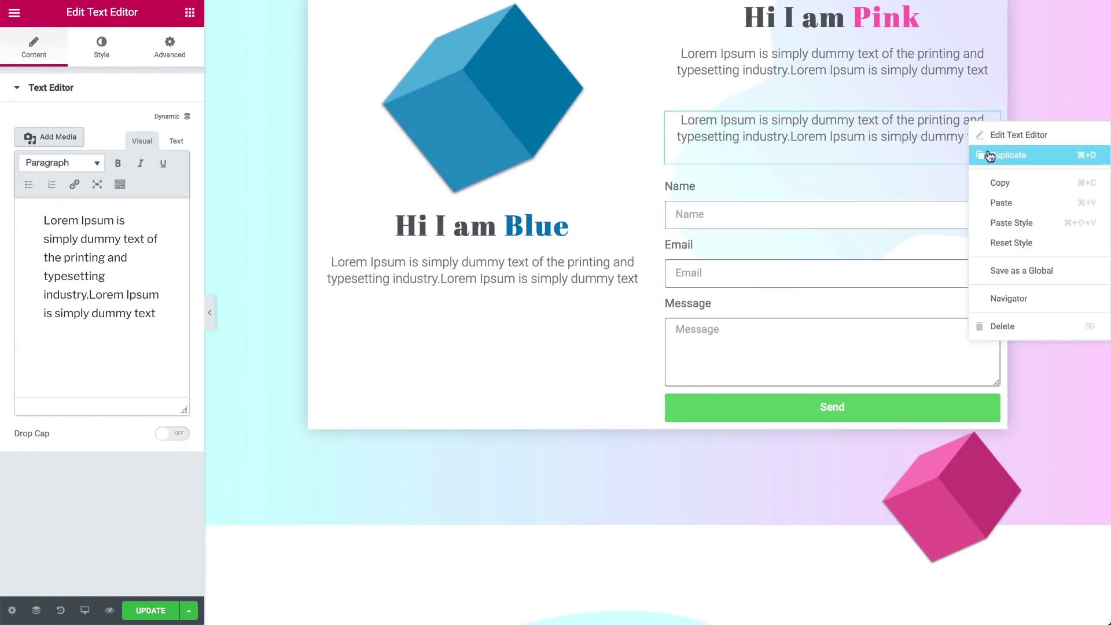
click(999, 327)
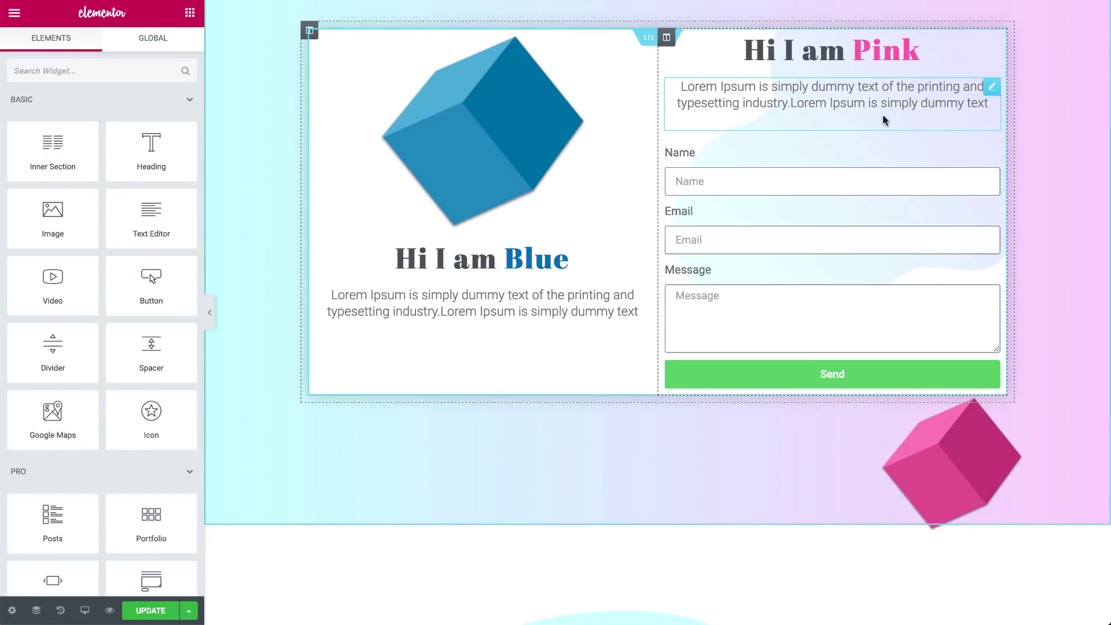
right_click(993, 155)
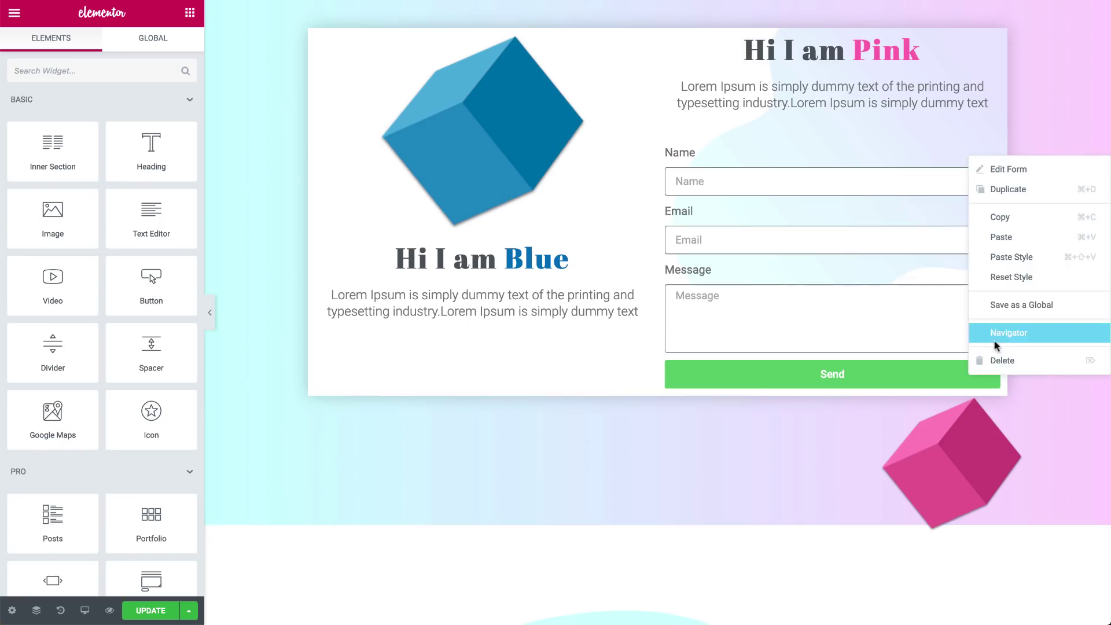
click(978, 359)
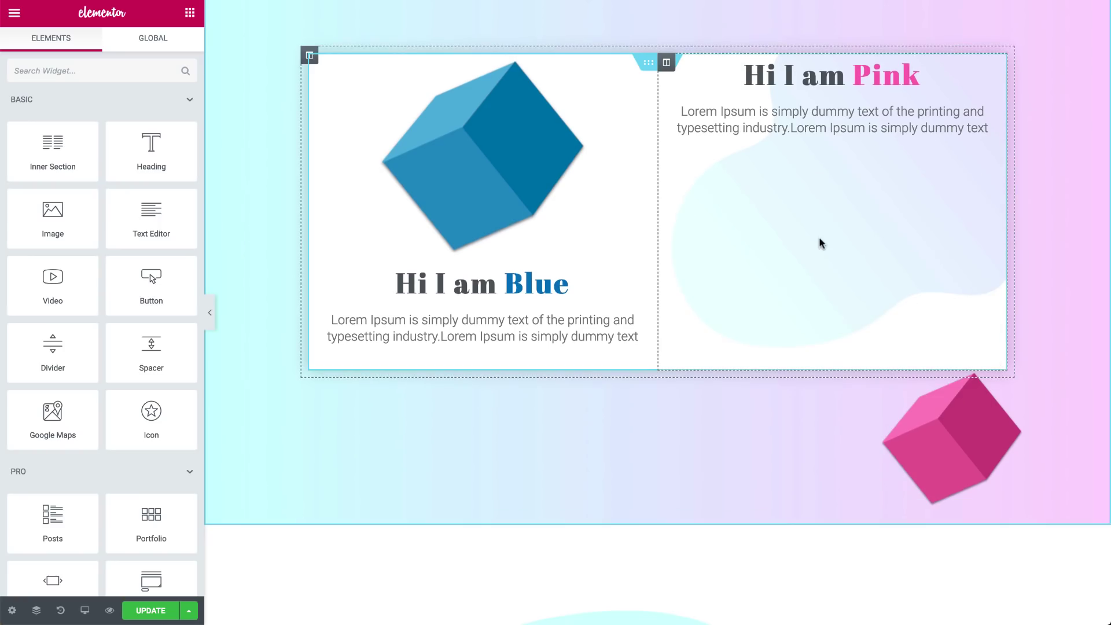
Set the pink cube image's Position to Fixed.
click(937, 432)
scroll(115, 376, down, 3)
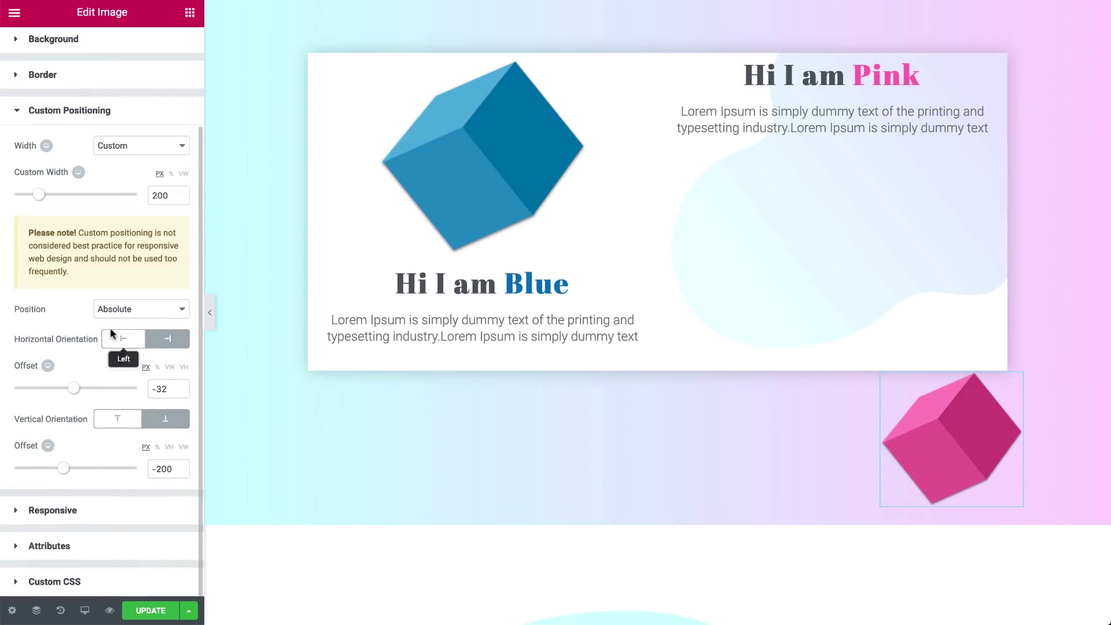
click(132, 309)
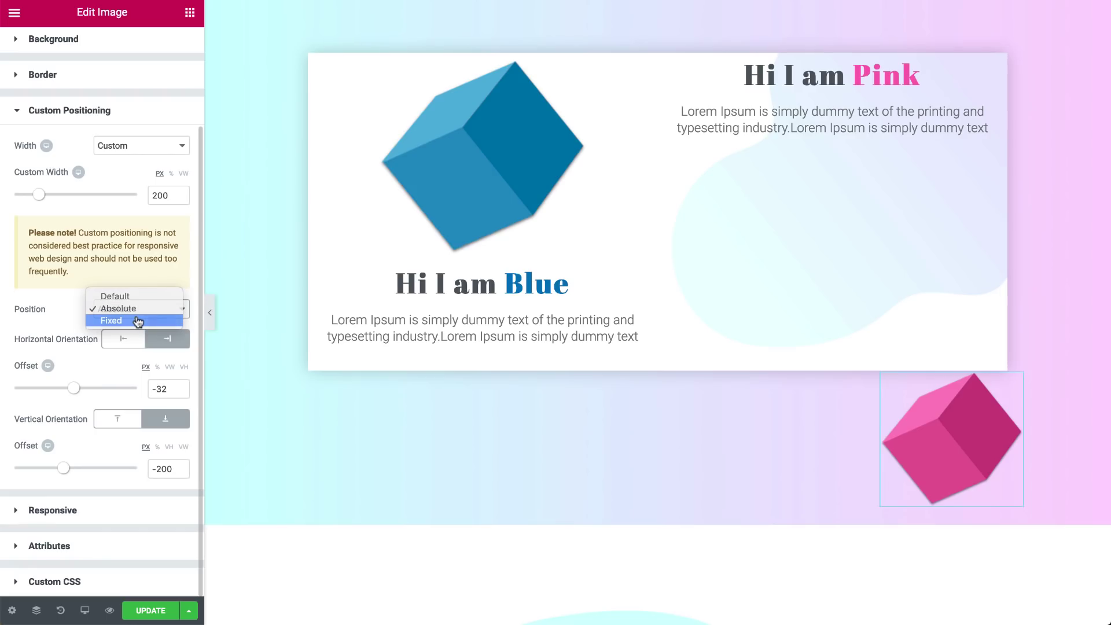
click(137, 321)
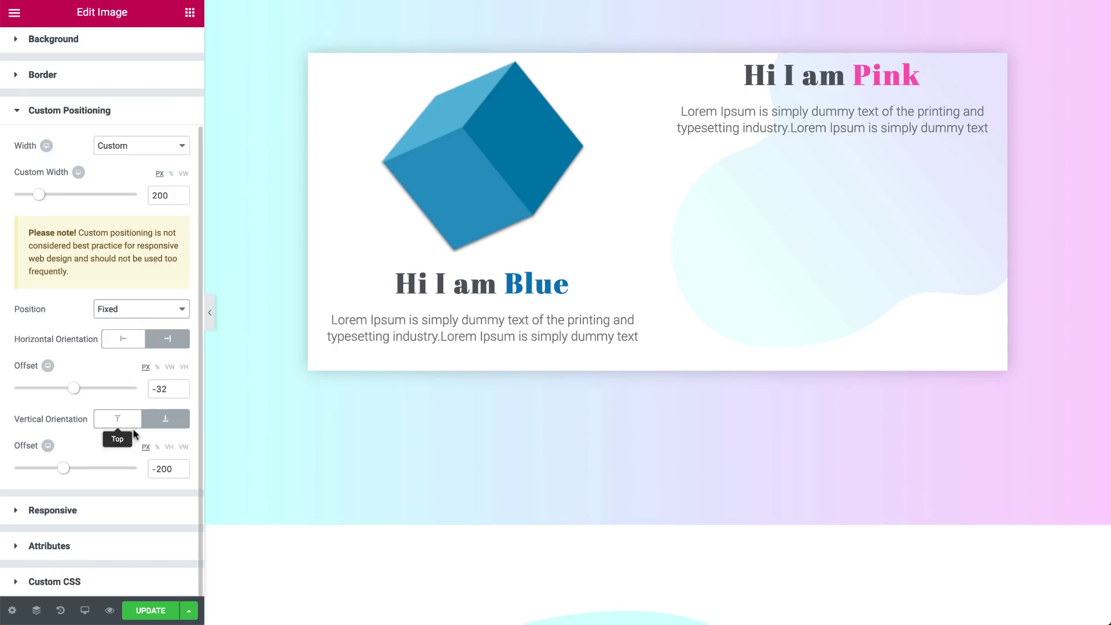
Set the cube's vertical offset to -200 and preview the page full-width.
double_click(158, 470)
text(0)
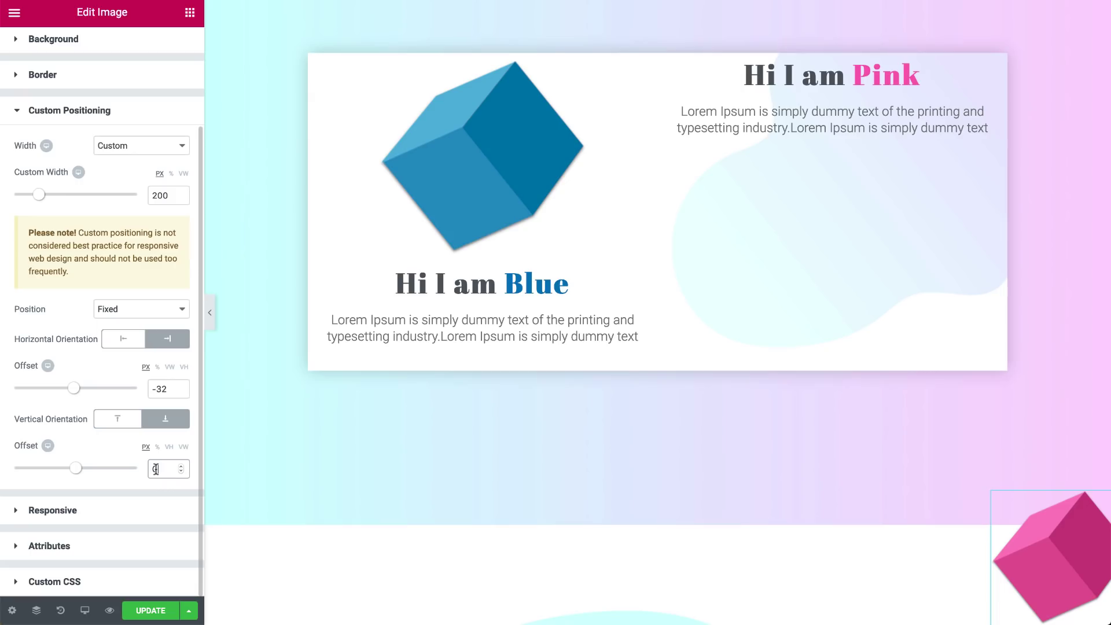
double_click(155, 469)
text(-200)
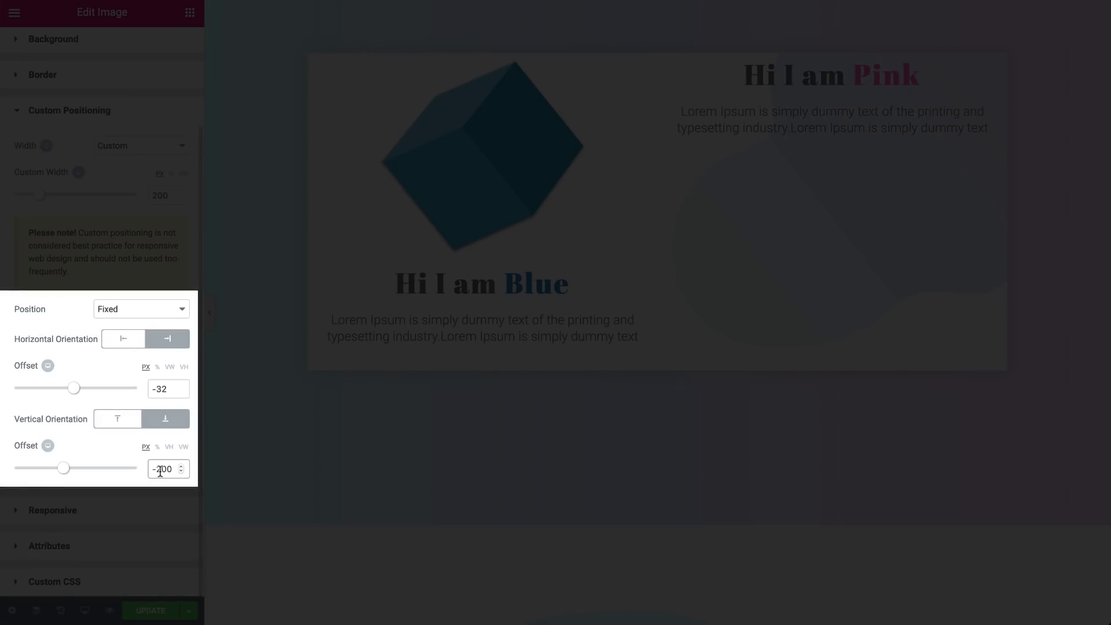
click(150, 386)
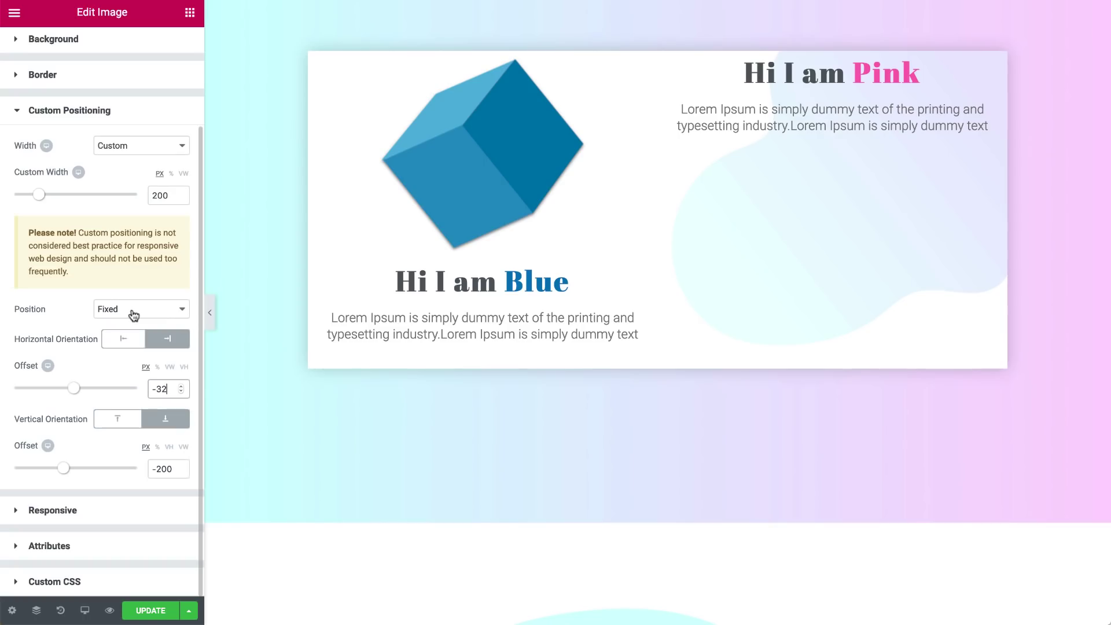
click(210, 313)
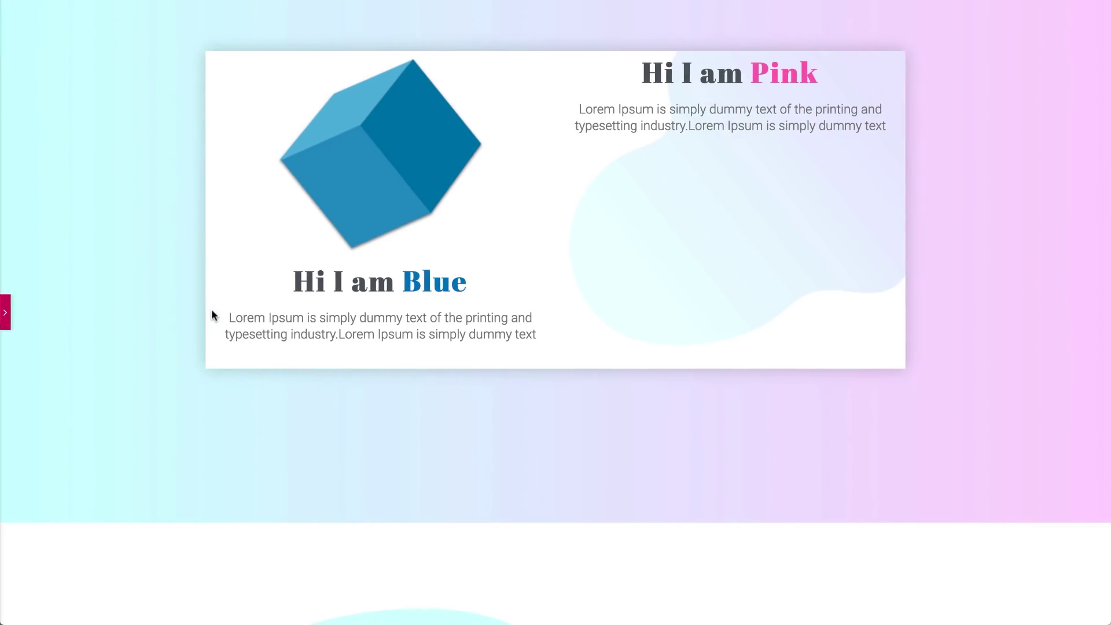
Set the pink cube's horizontal orientation to Left and drag it toward the lower left.
click(6, 316)
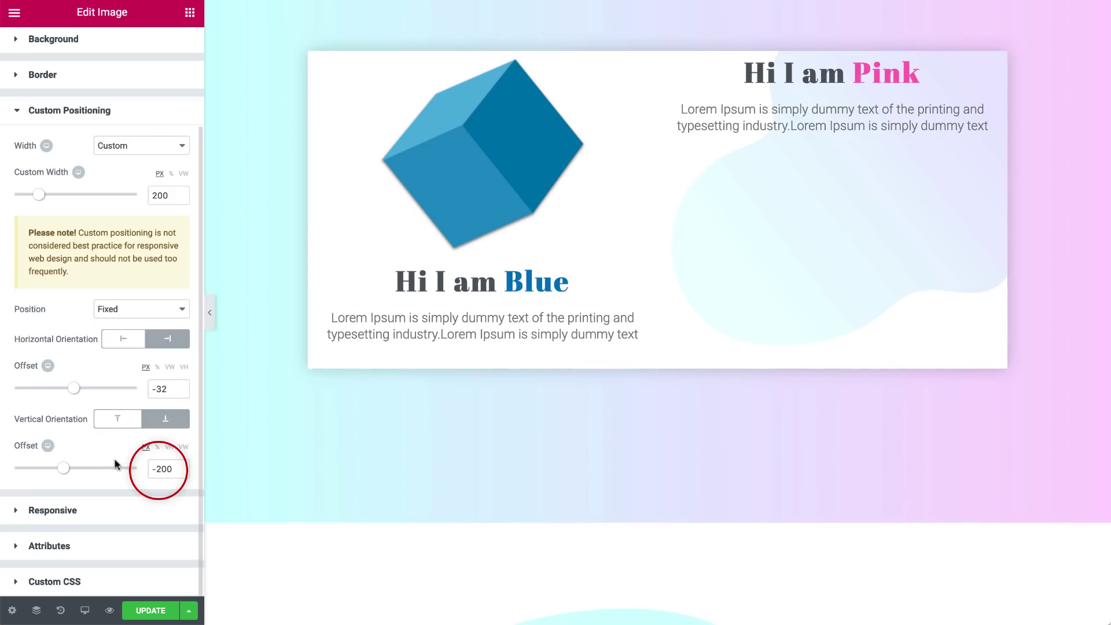
drag(67, 471, 85, 473)
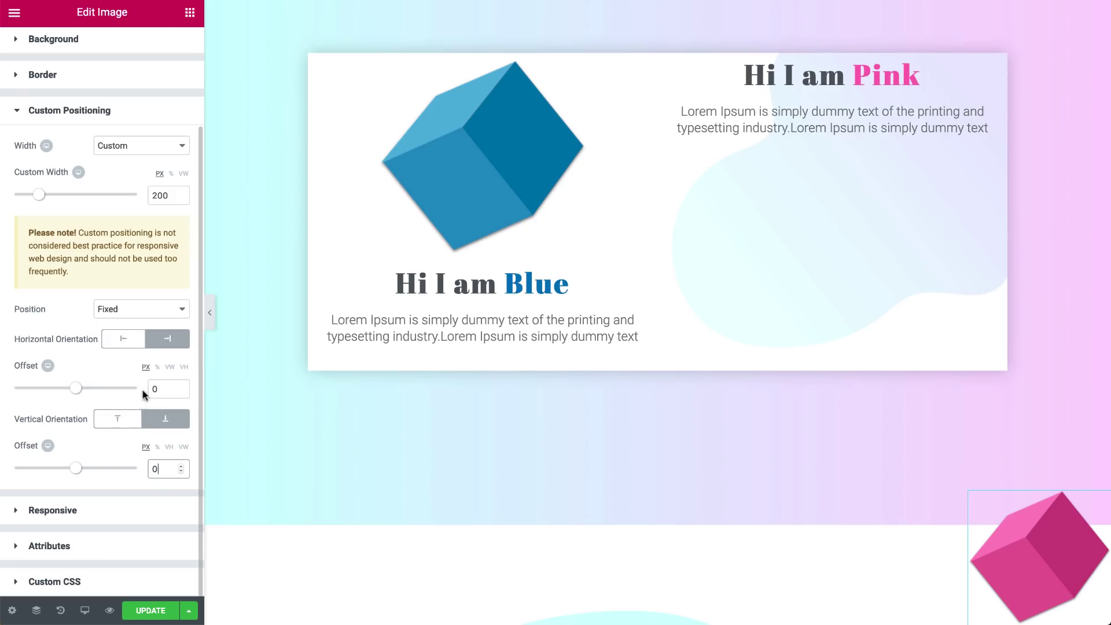
click(131, 346)
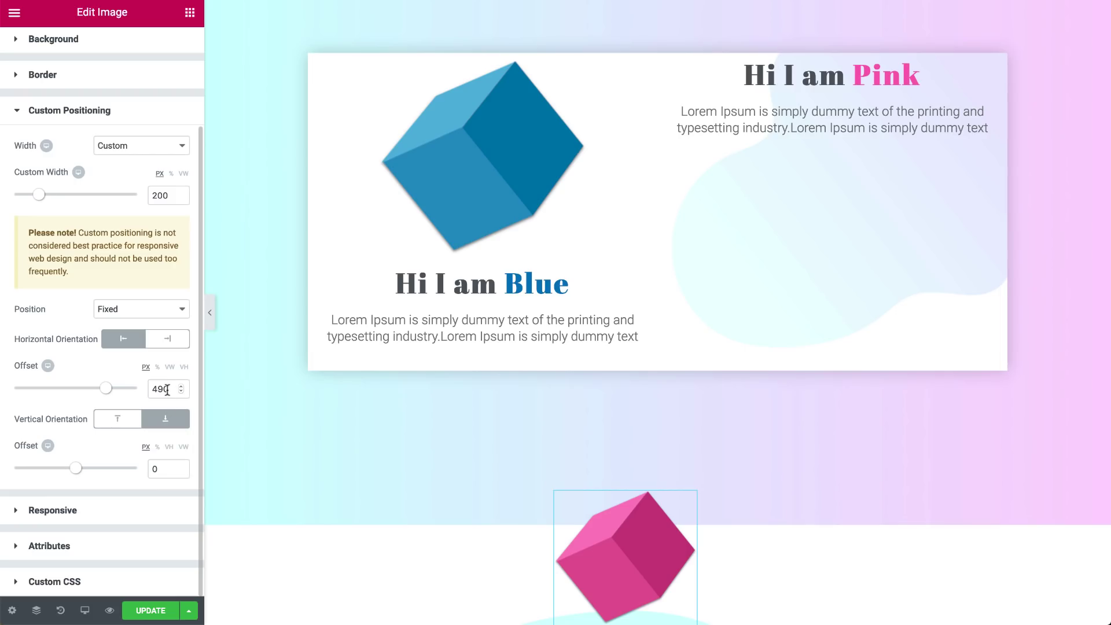
drag(594, 554, 329, 546)
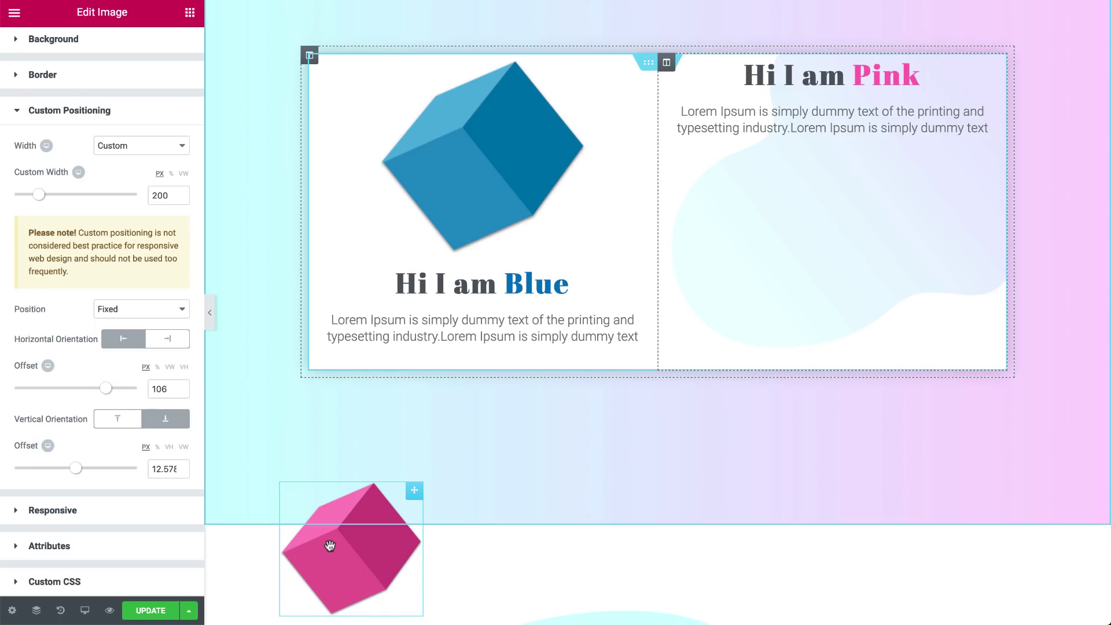
Change the horizontal offset 106 and vertical offset 12.578 both to 0.
double_click(162, 389)
text(0)
double_click(165, 469)
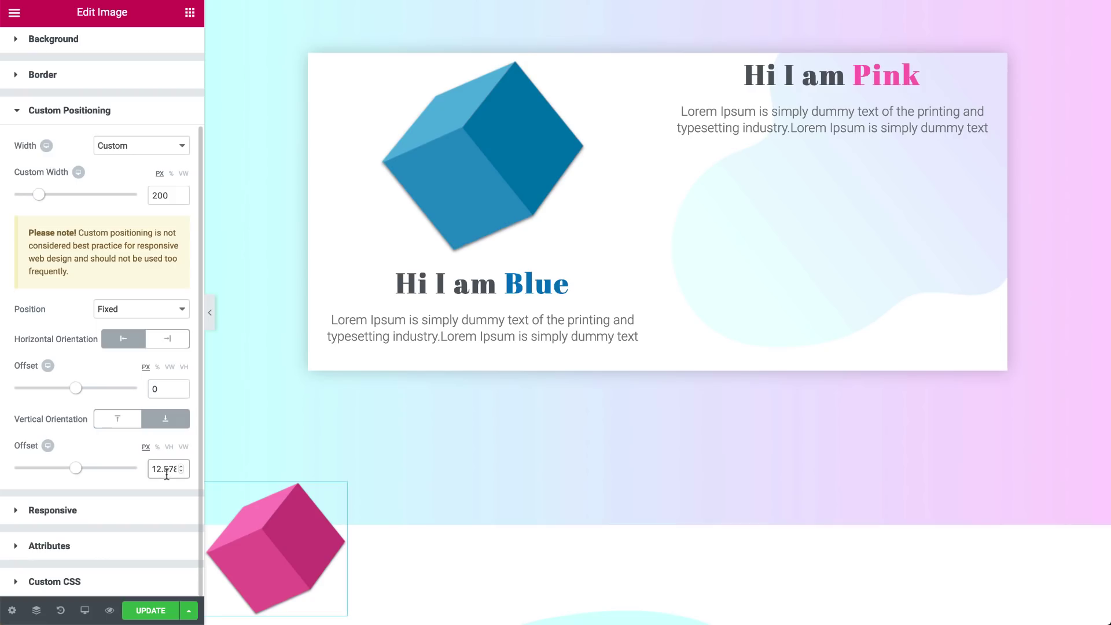
text(0)
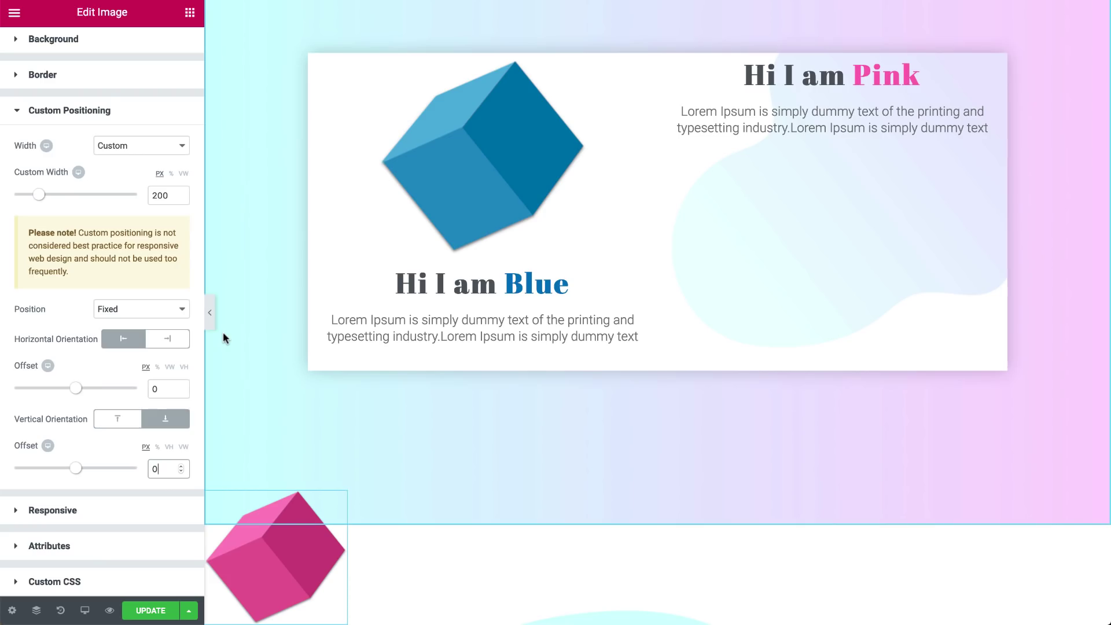
Preview the page and scroll to confirm the cube stays fixed at bottom-left.
click(210, 319)
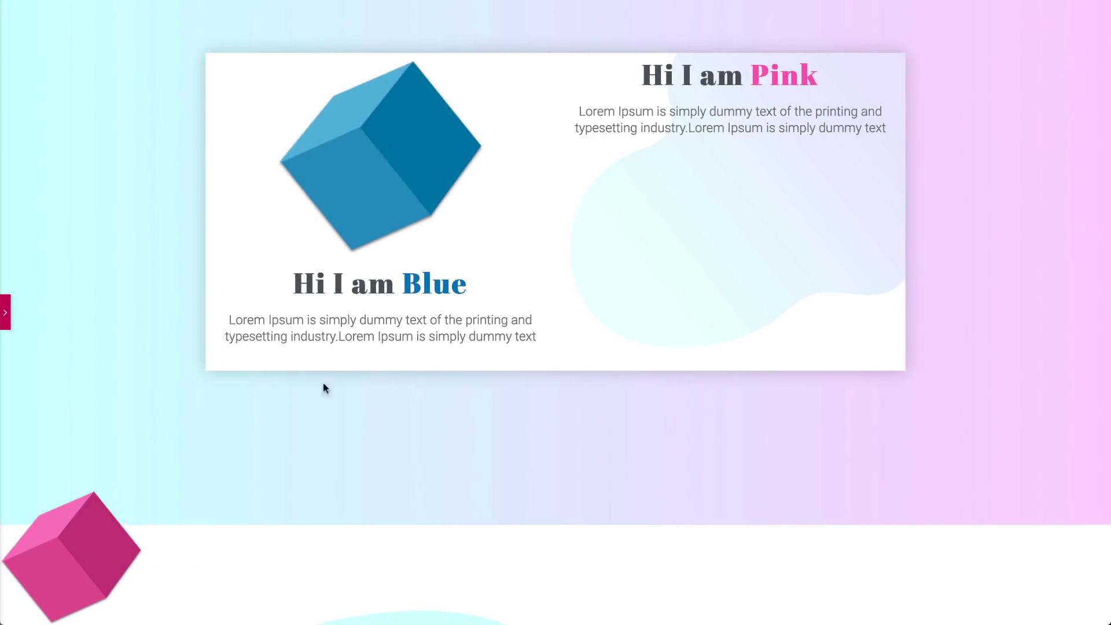
scroll(359, 414, down, 3)
scroll(360, 415, up, 5)
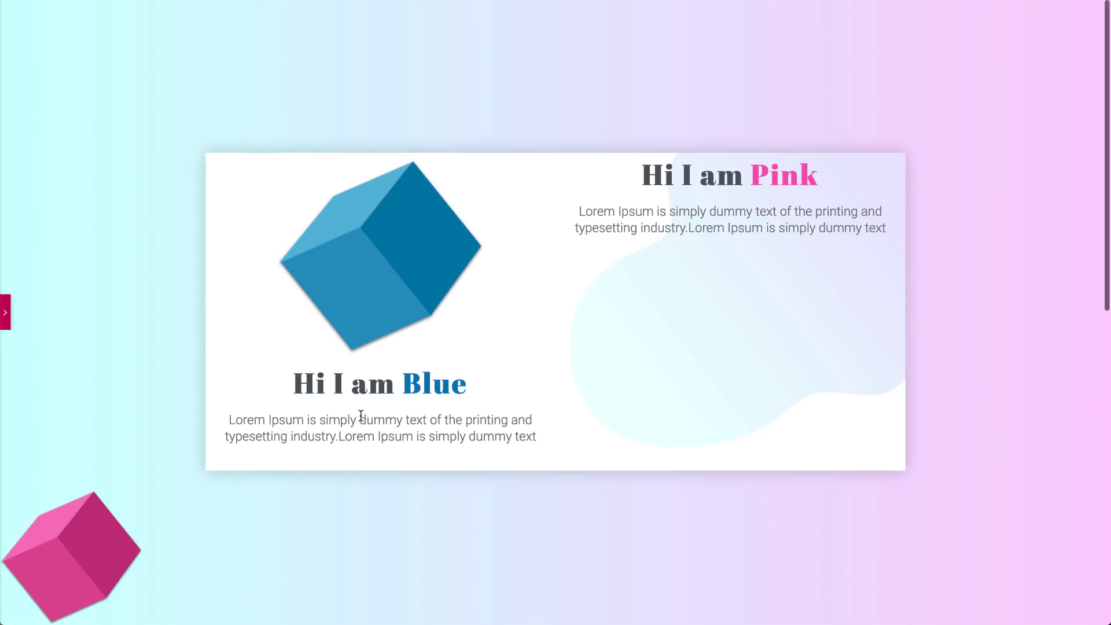
scroll(360, 414, down, 2)
scroll(361, 416, up, 3)
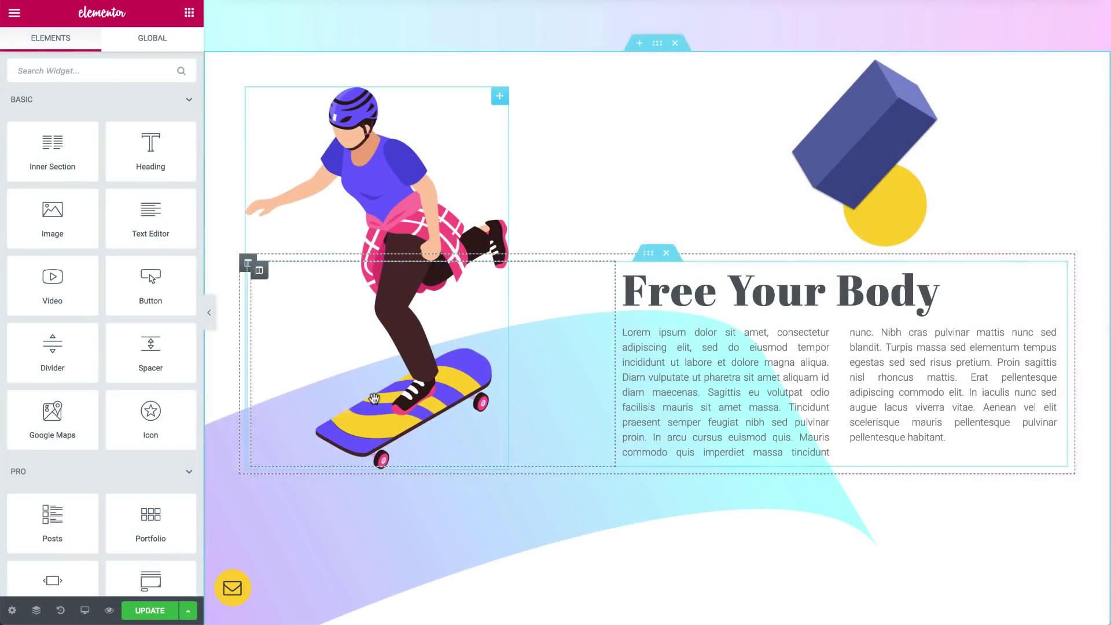
Add a star icon below the Free Your Body text and set the yellow circle's orientation to Top.
drag(152, 417, 949, 454)
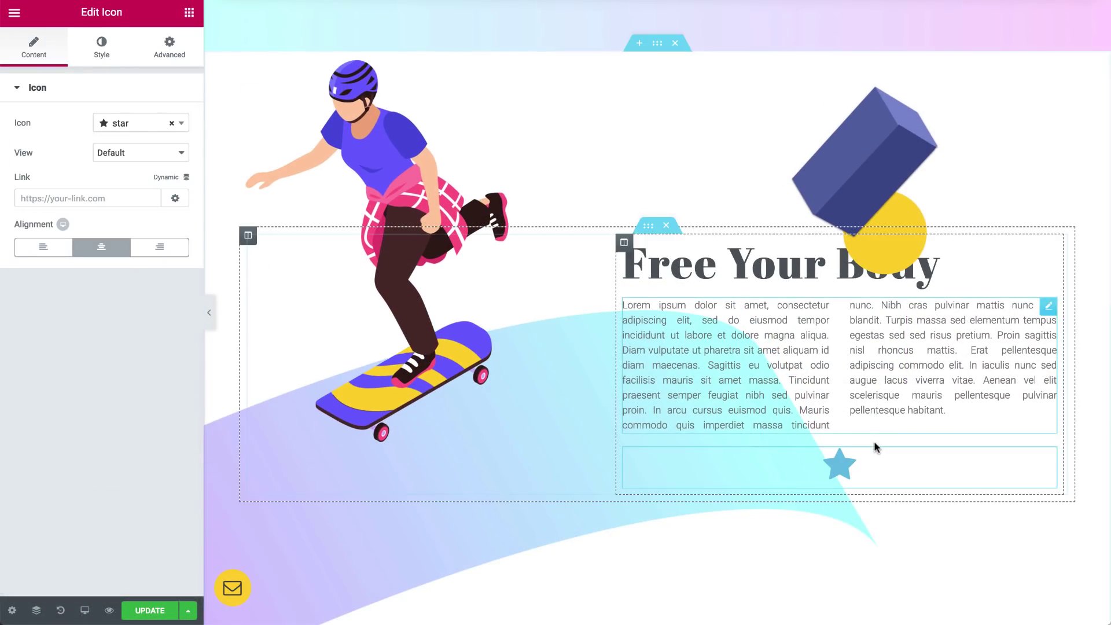
click(834, 196)
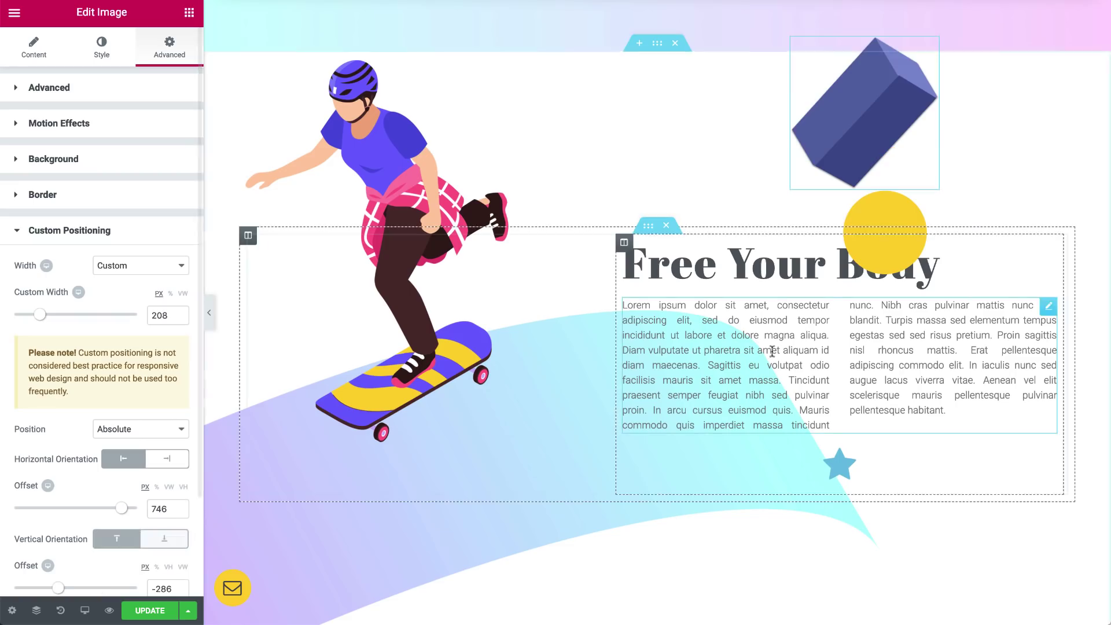
click(883, 250)
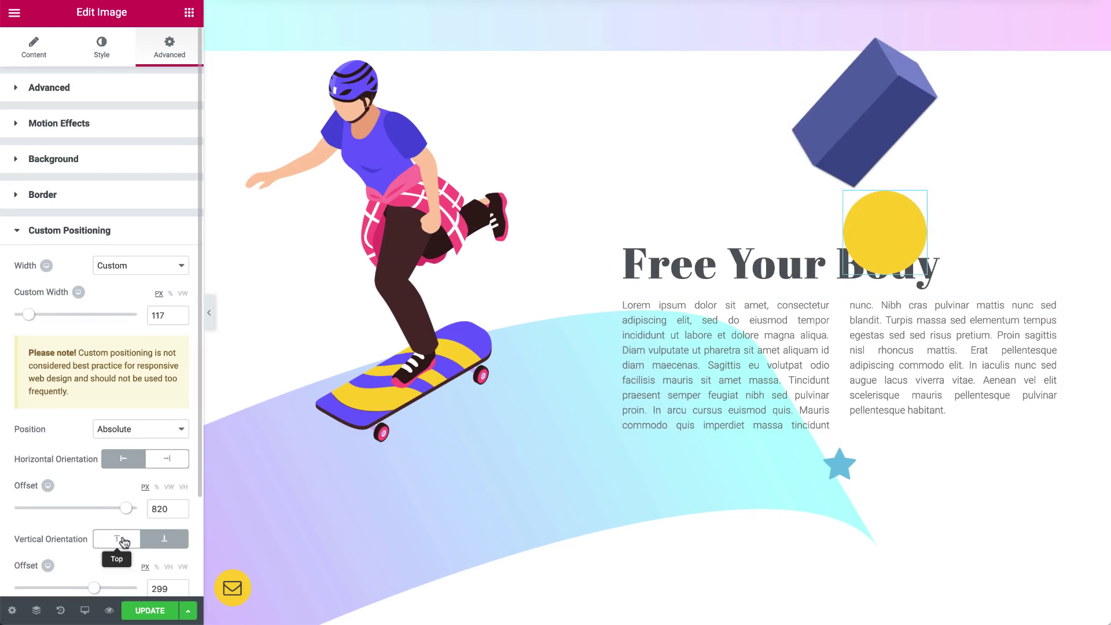
click(125, 539)
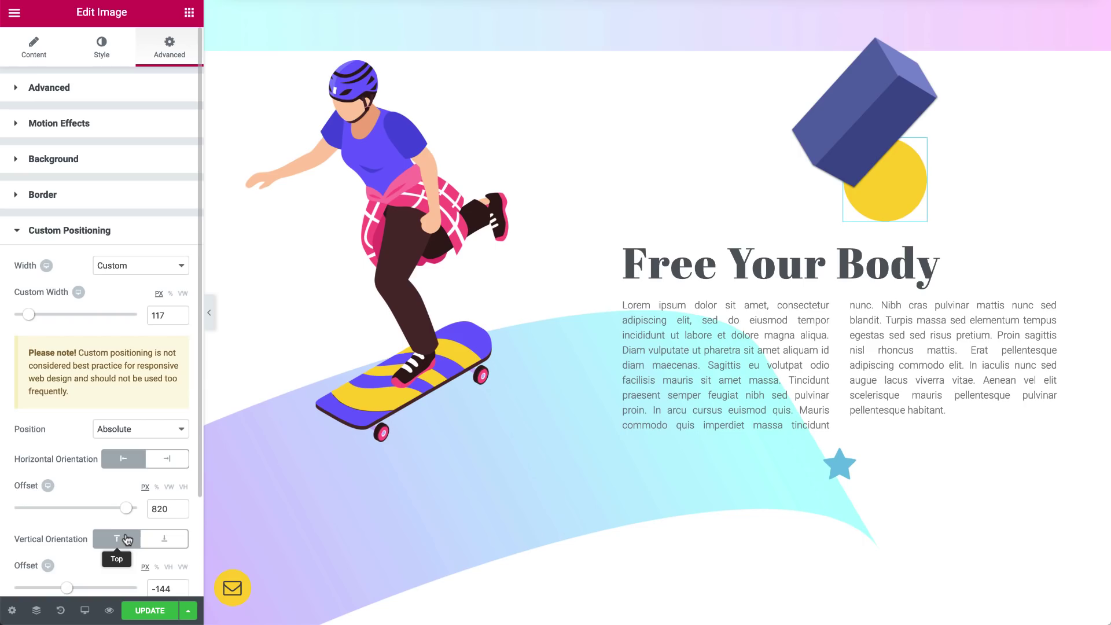
Preview the page at Tablet size and scroll down through it.
click(85, 610)
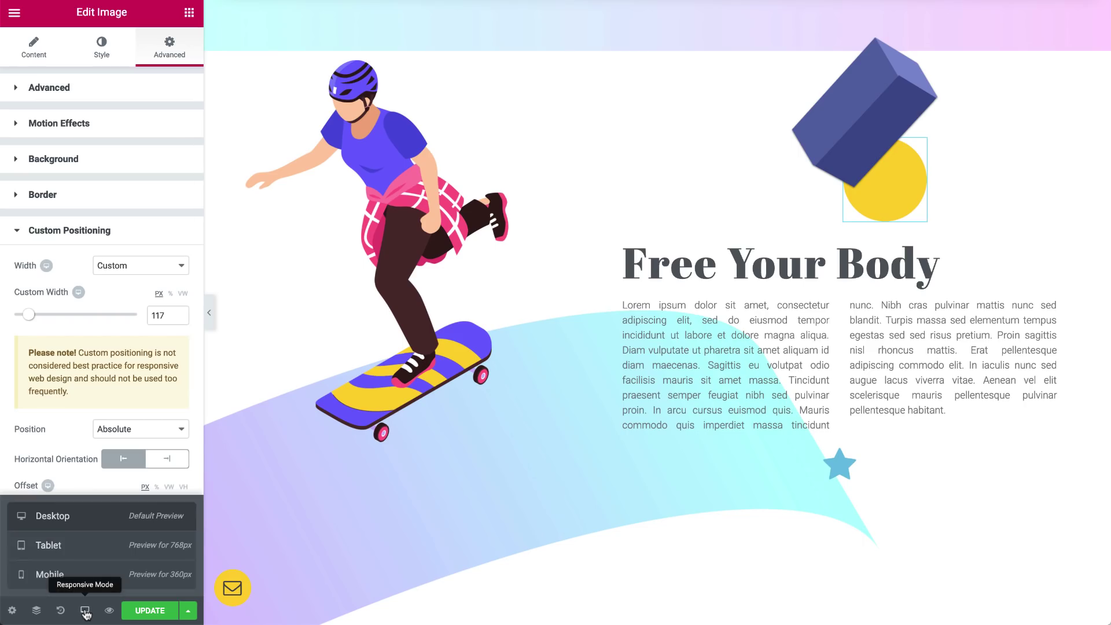
click(92, 545)
scroll(740, 524, down, 1)
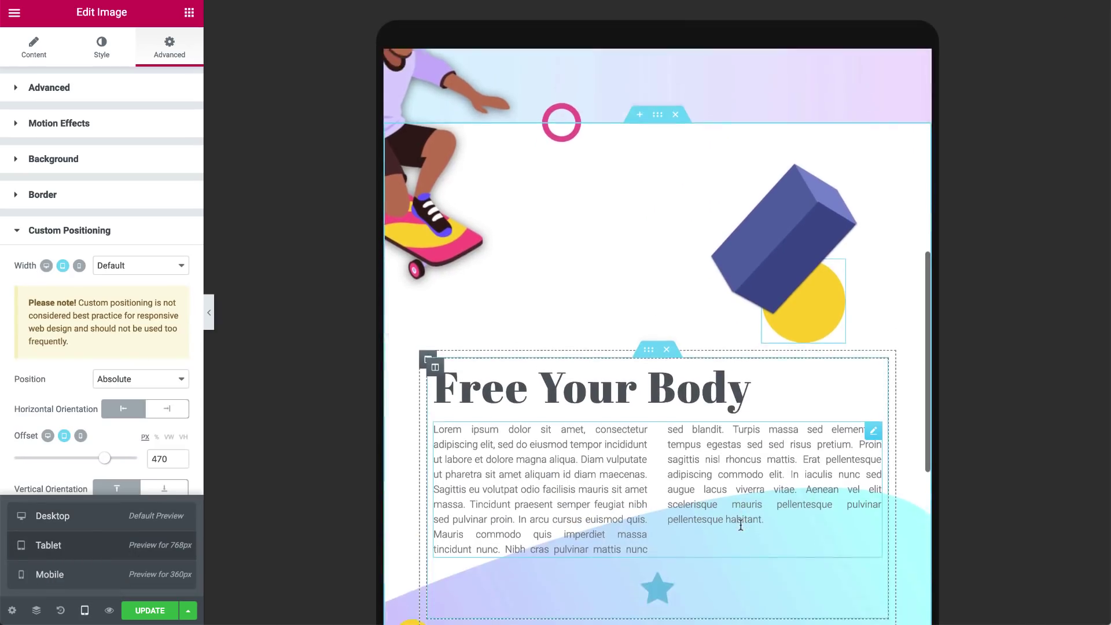
scroll(740, 524, down, 1)
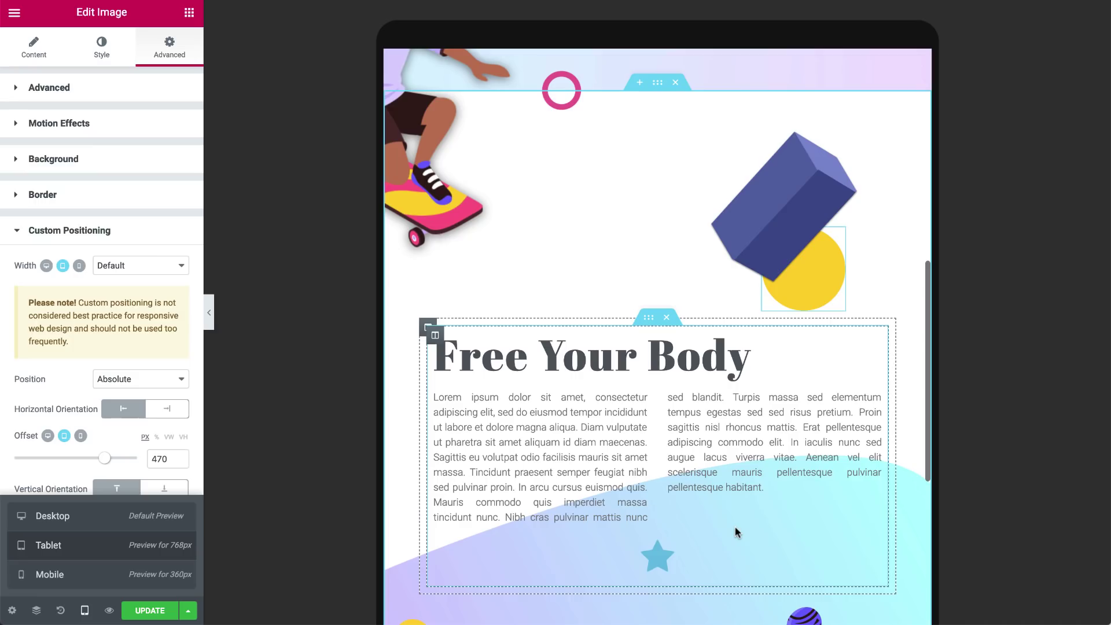